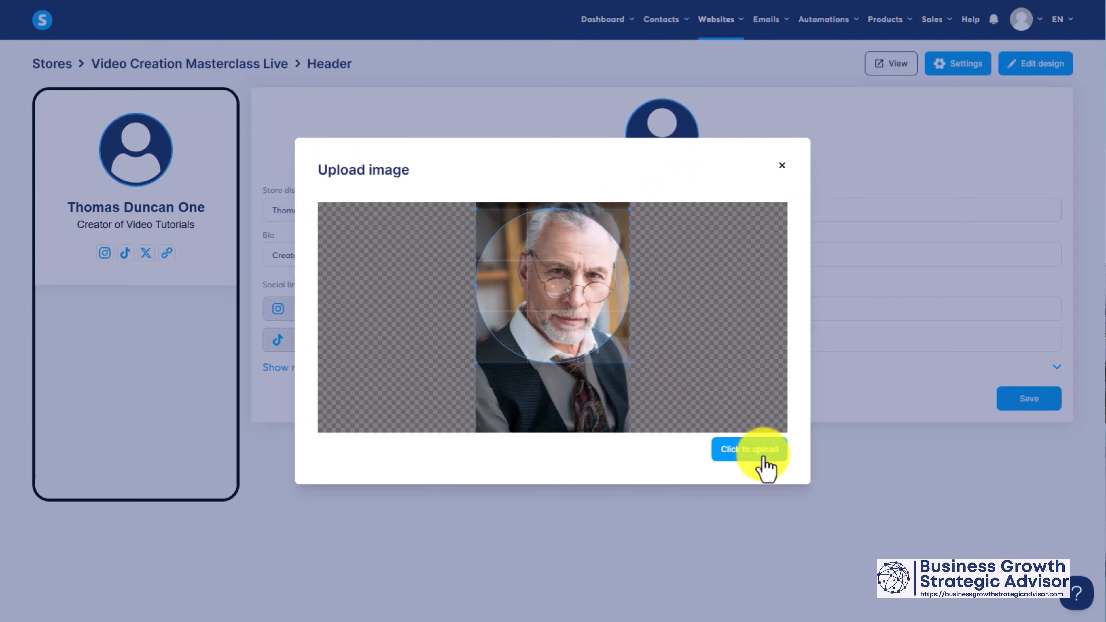
- Upload the cropped portrait as the store header's profile image and save the header
click(766, 450)
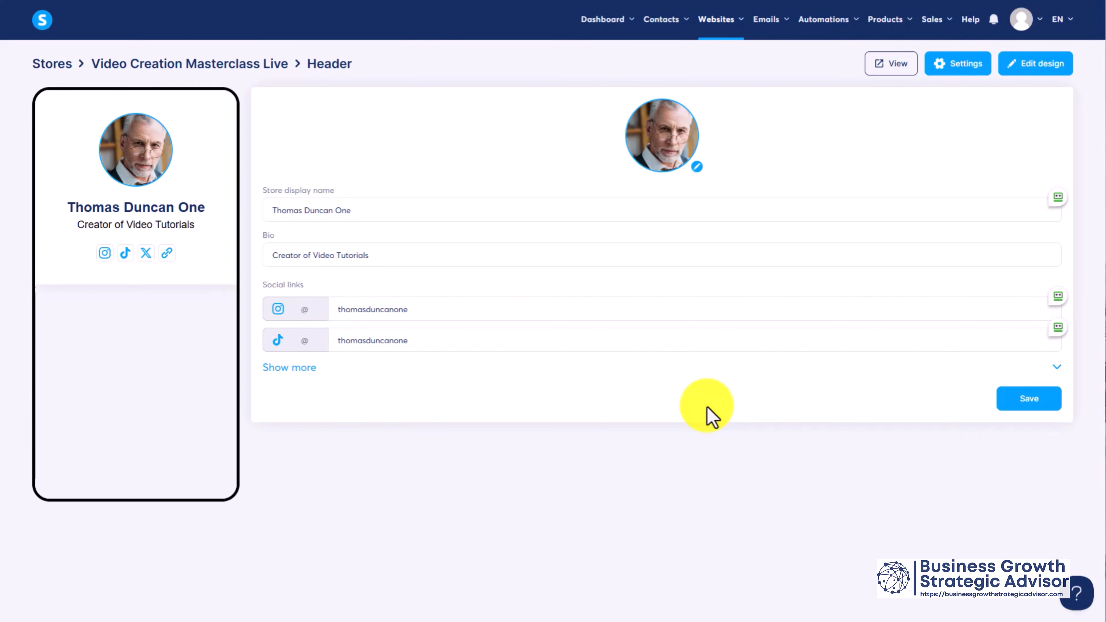
click(1036, 405)
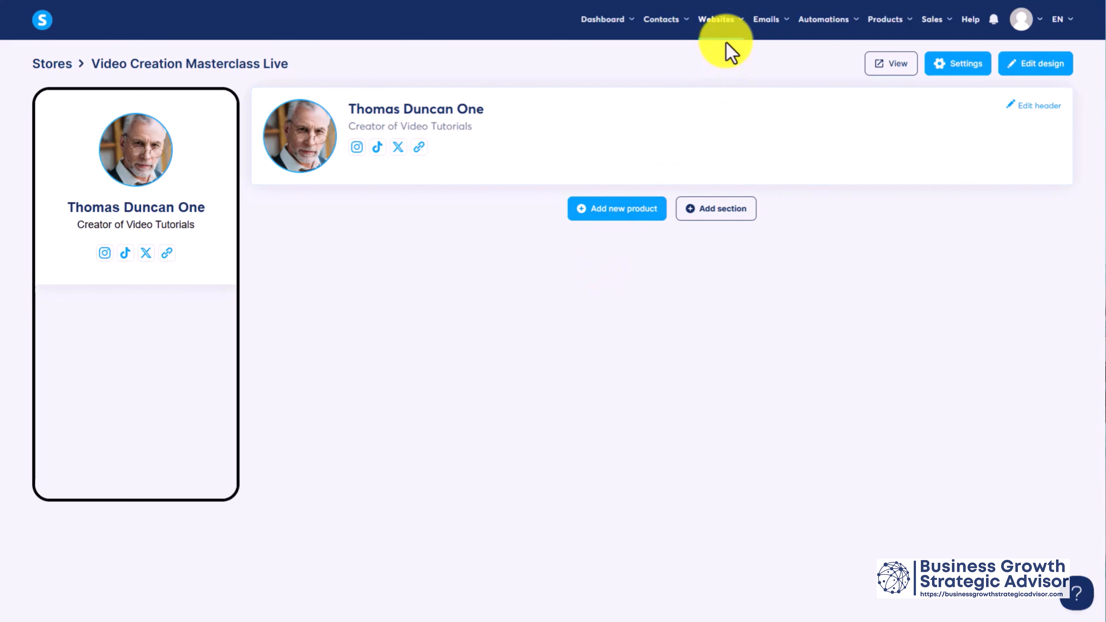
- Create the blog "The Video Tutorials Masterclass Blog" with URL path "blog", previewing and choosing the template with hands typing on a laptop
mouse_move(727, 28)
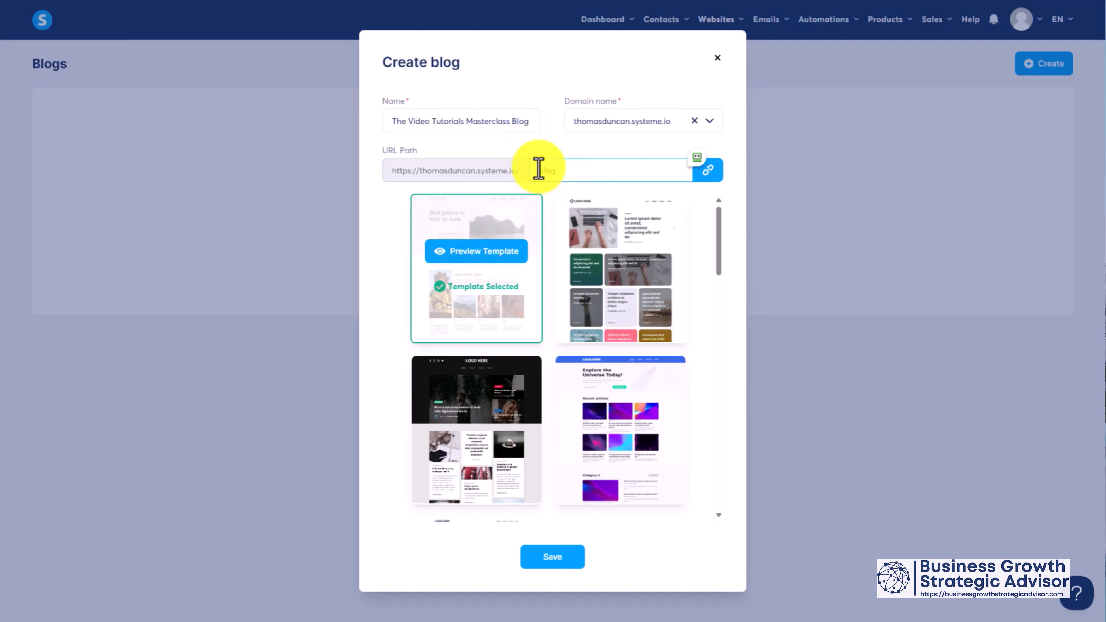
text(blog)
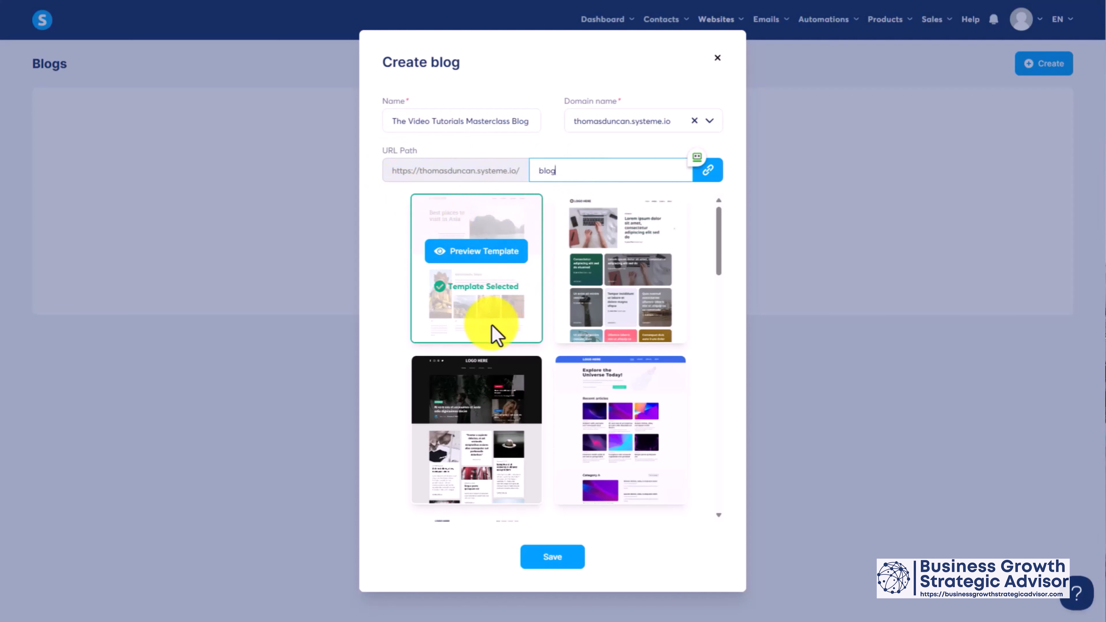
mouse_move(531, 395)
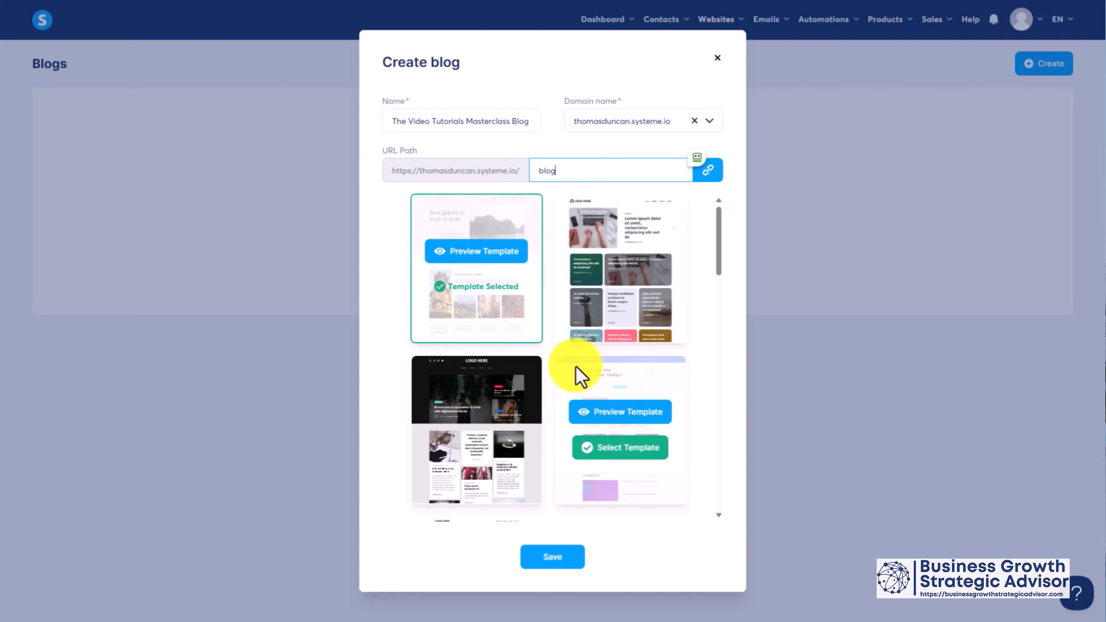
scroll(588, 329, down, 5)
scroll(592, 338, down, 10)
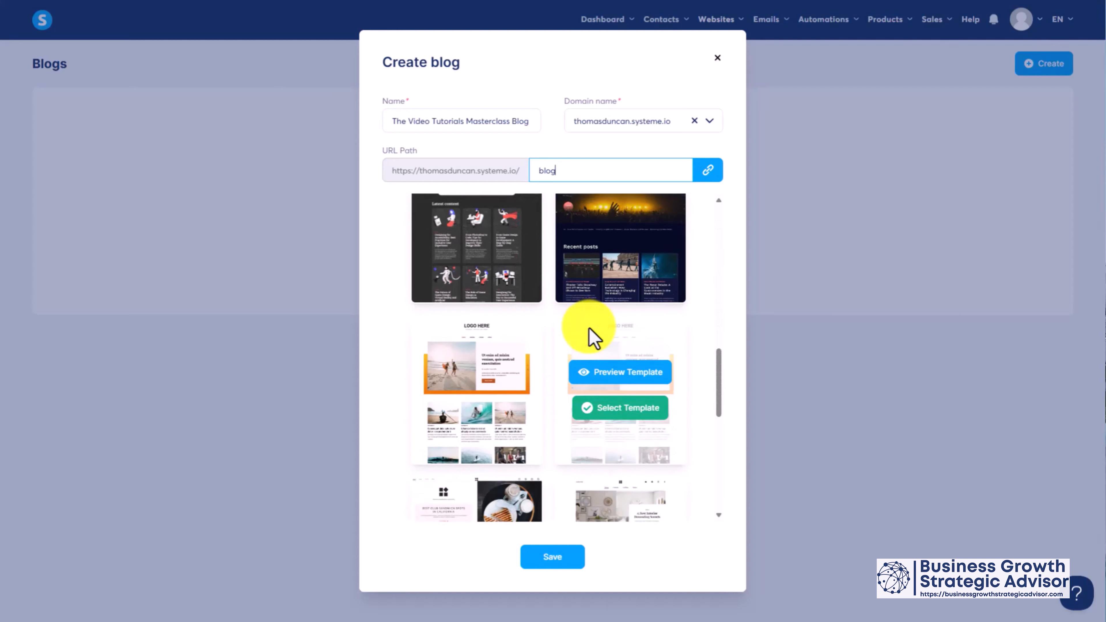
scroll(592, 339, down, 10)
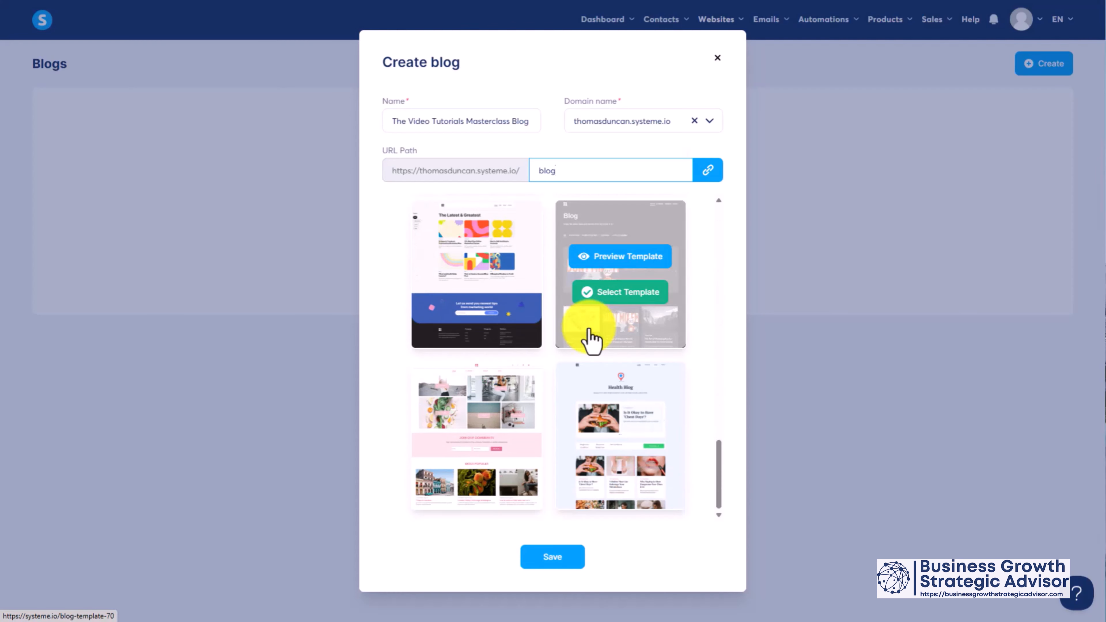
scroll(593, 340, up, 5)
scroll(594, 339, up, 10)
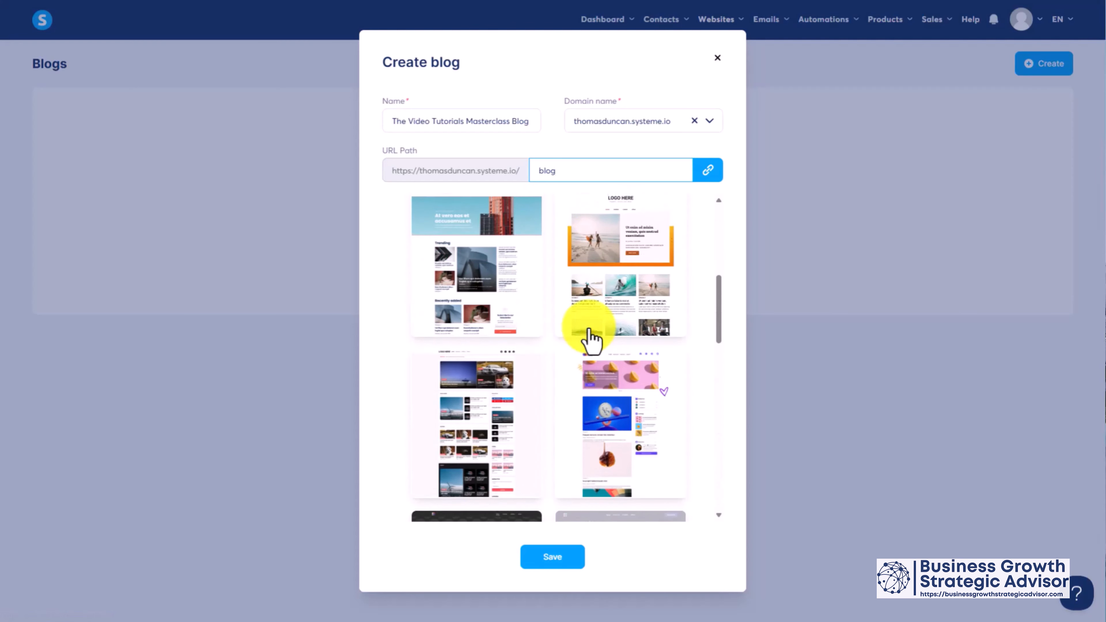
scroll(593, 340, up, 1)
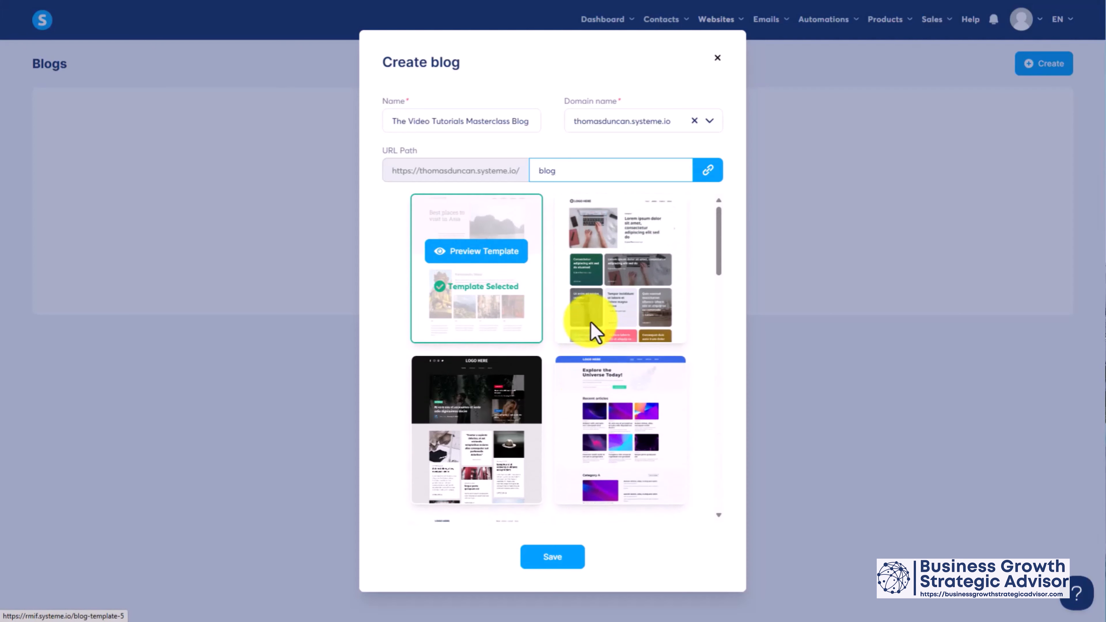
mouse_move(617, 264)
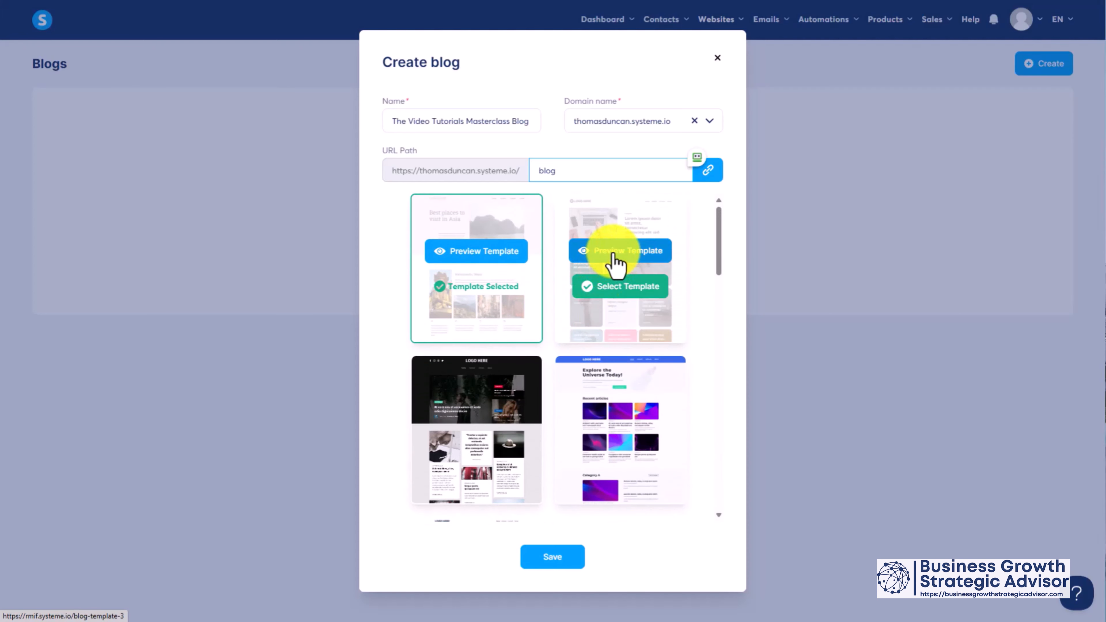
click(617, 252)
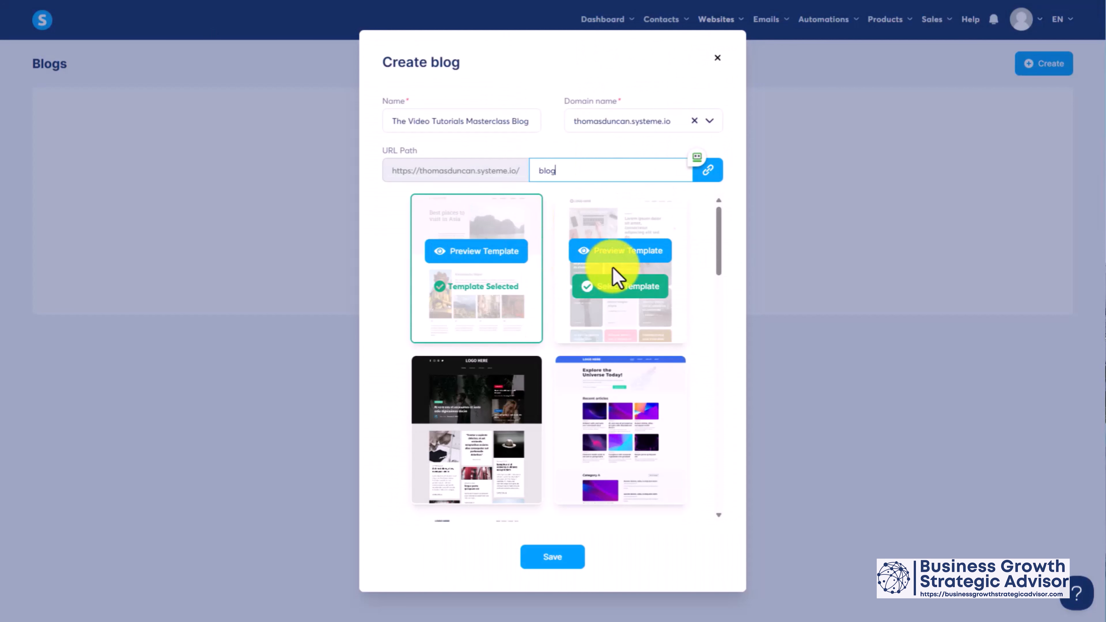
click(625, 286)
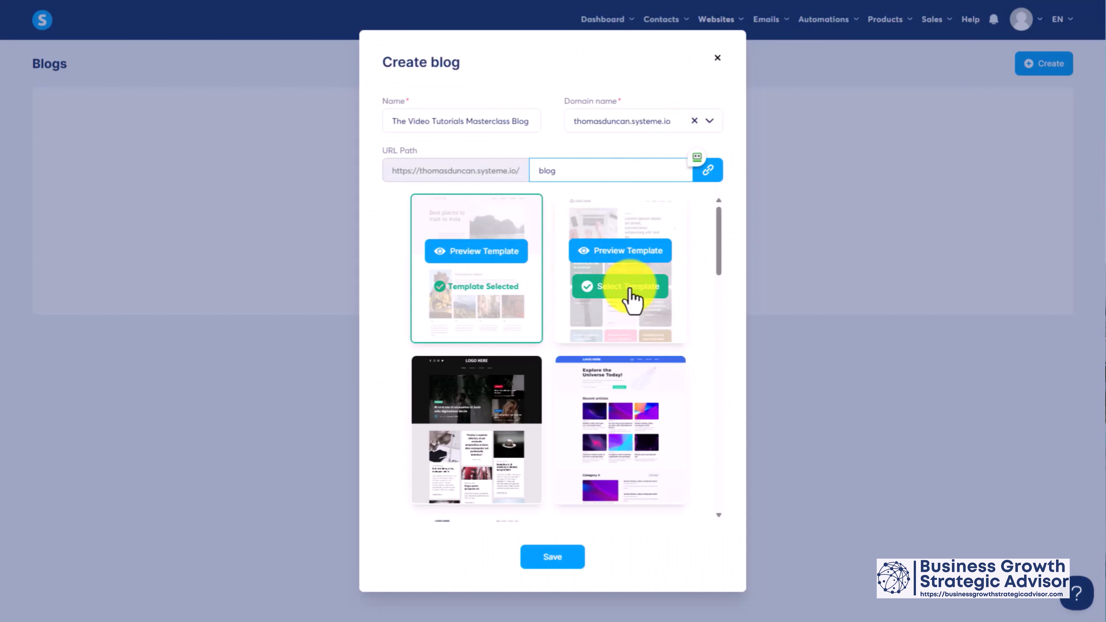
click(563, 558)
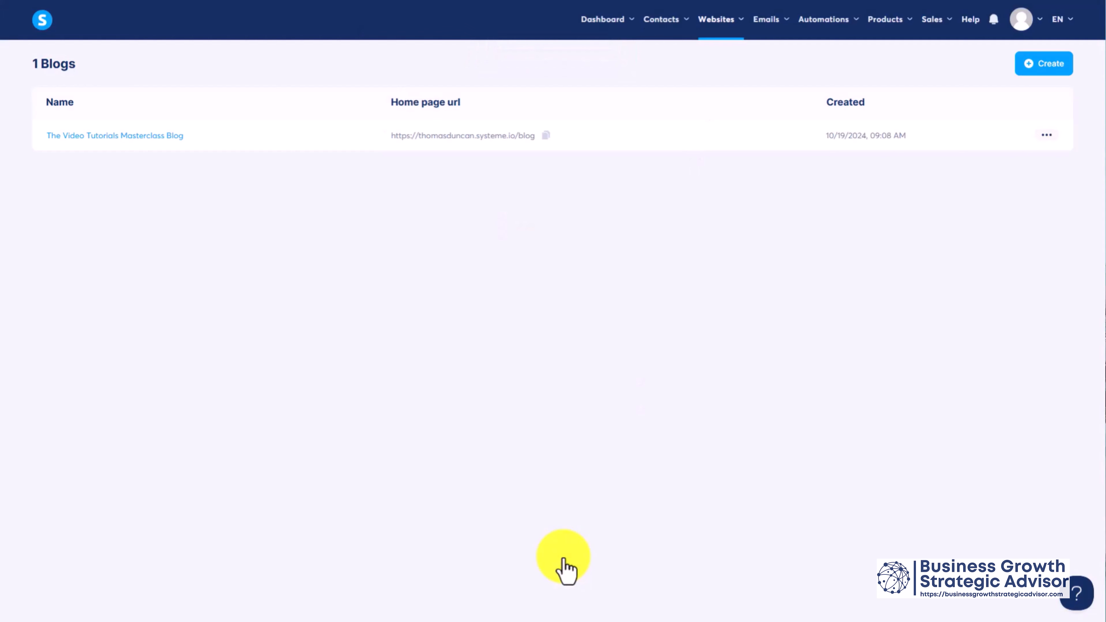
- View the new blog's live home page and return to the blog list
click(1047, 136)
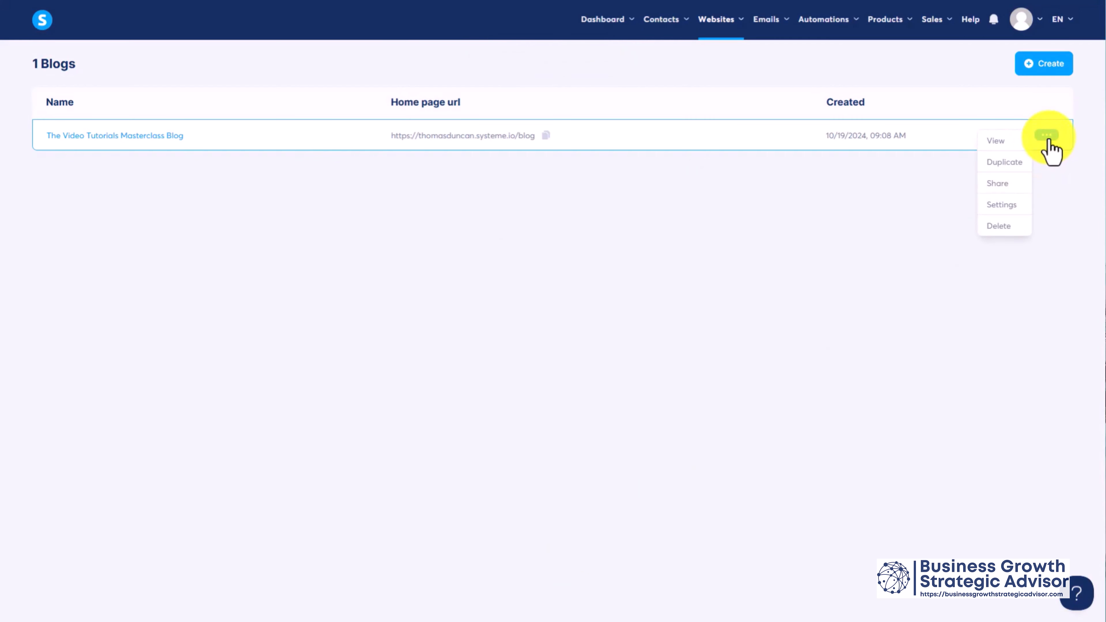
click(998, 144)
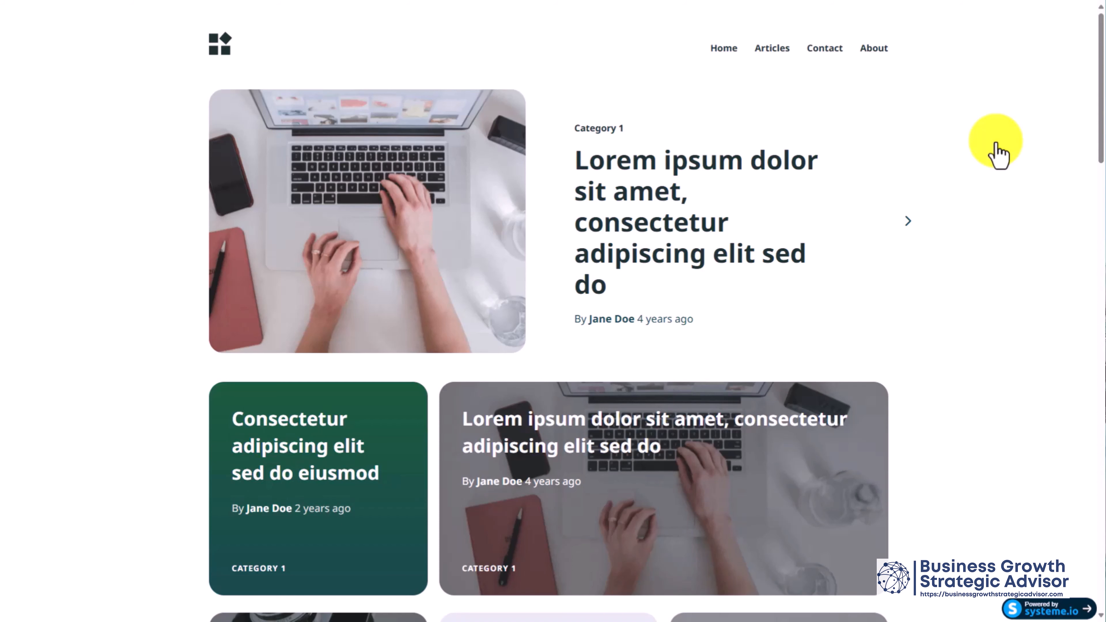
key(ctrl+w)
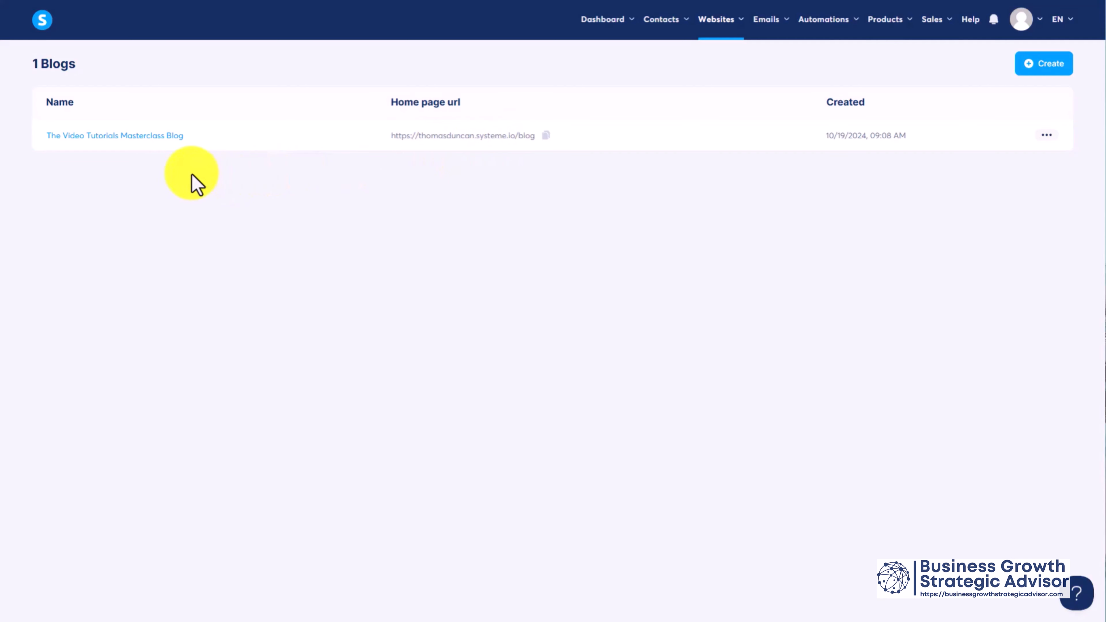
- Clear the blog's URL path, rename it "The Video Tutorials Masterclass", and save its settings
click(1047, 136)
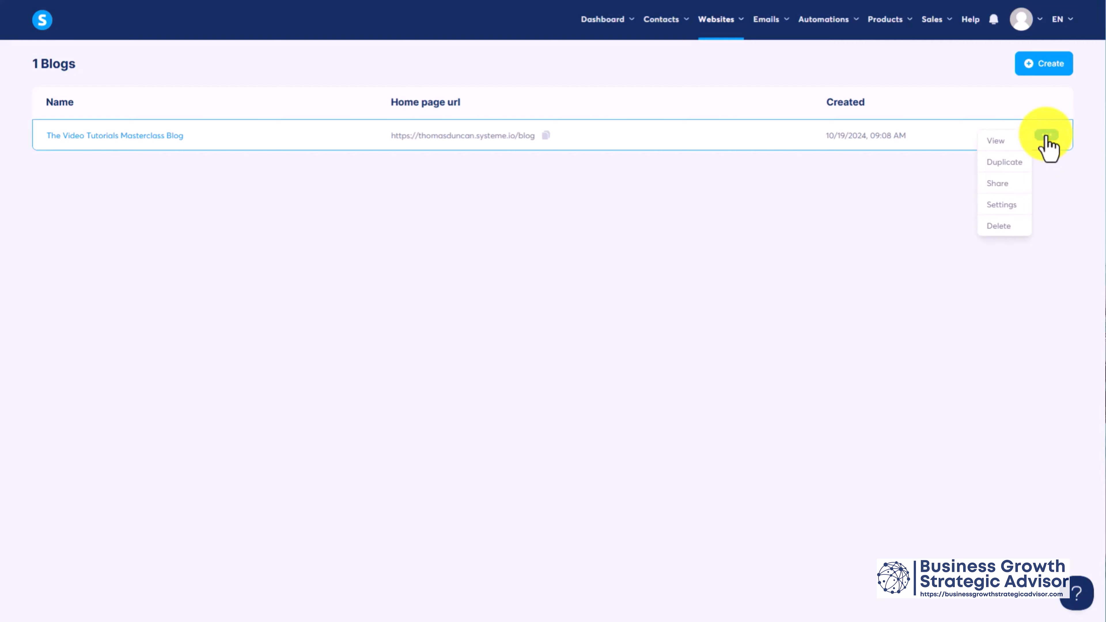
click(1008, 209)
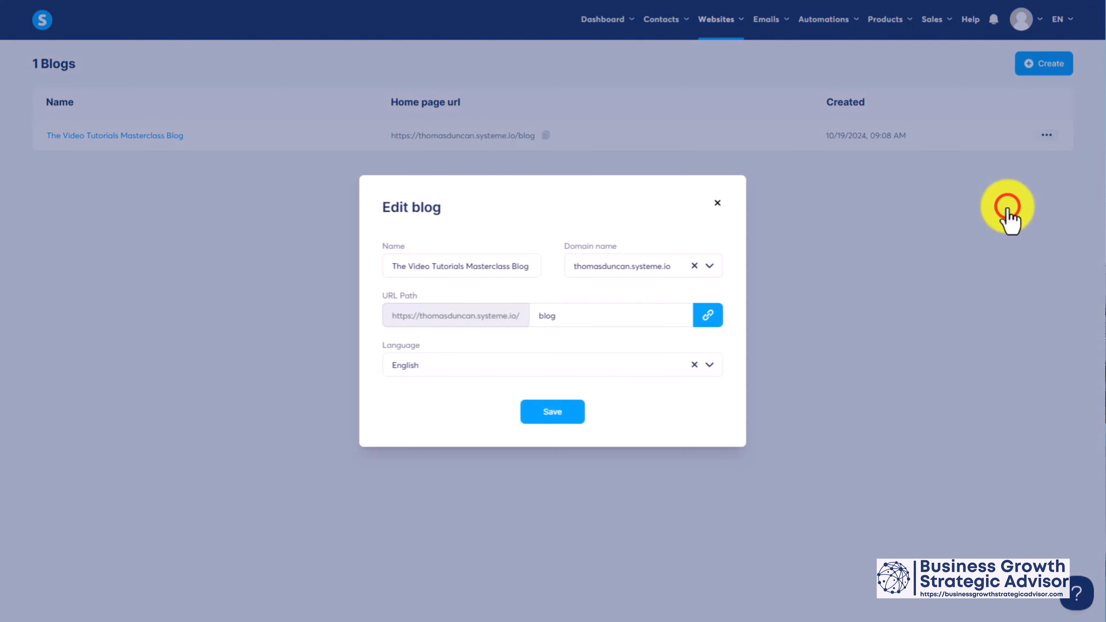
click(590, 312)
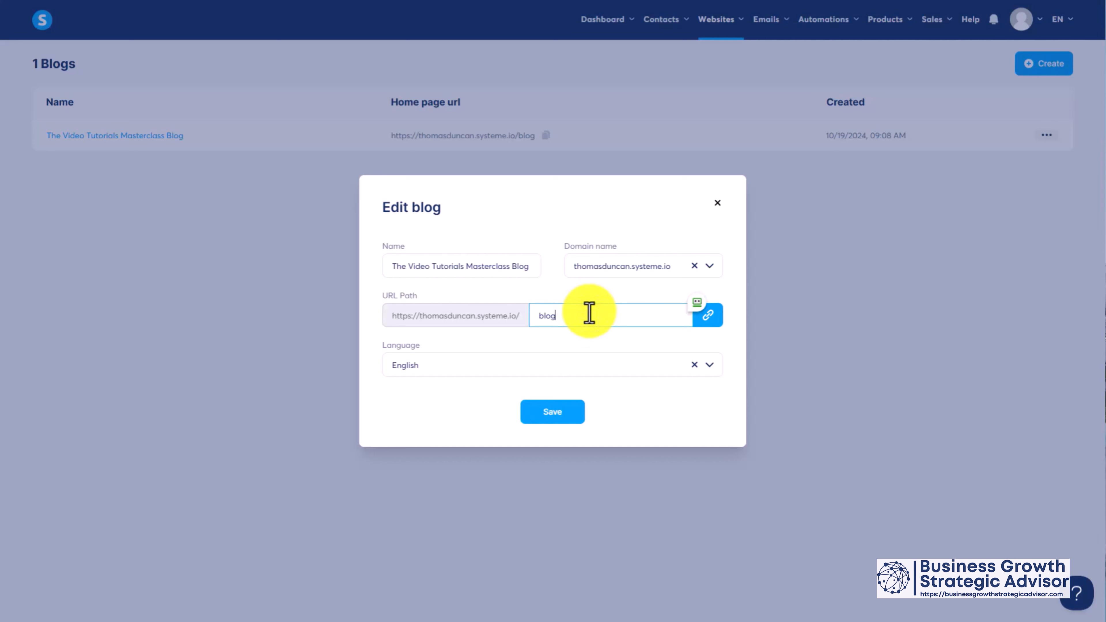
key(BackSpace)
key(BackSpace)
key(BackSpace)
key(BackSpace)
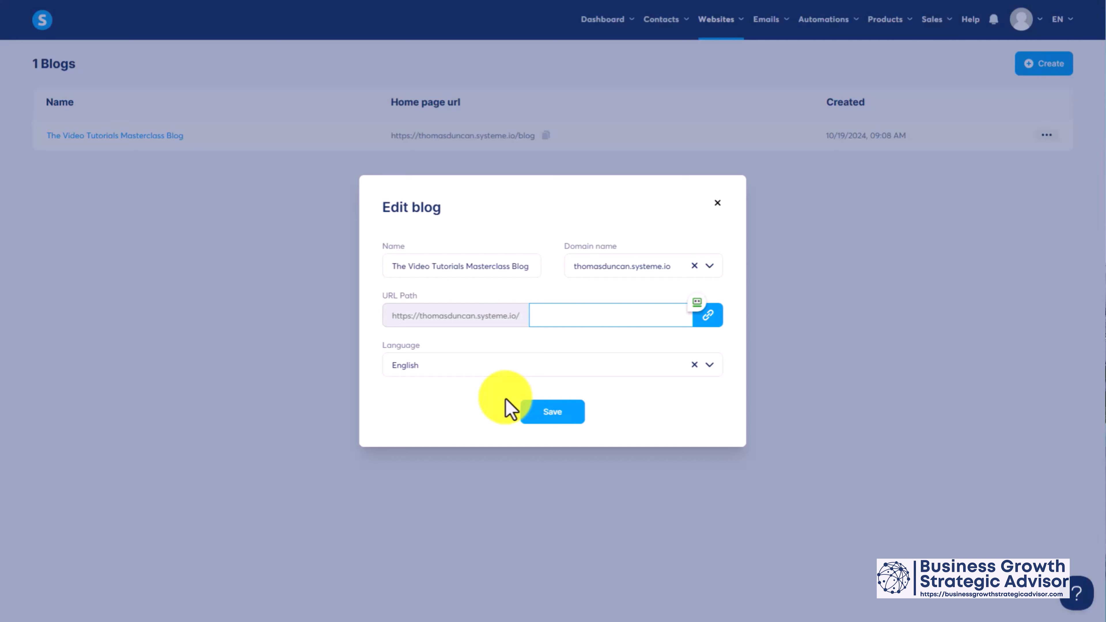
click(527, 267)
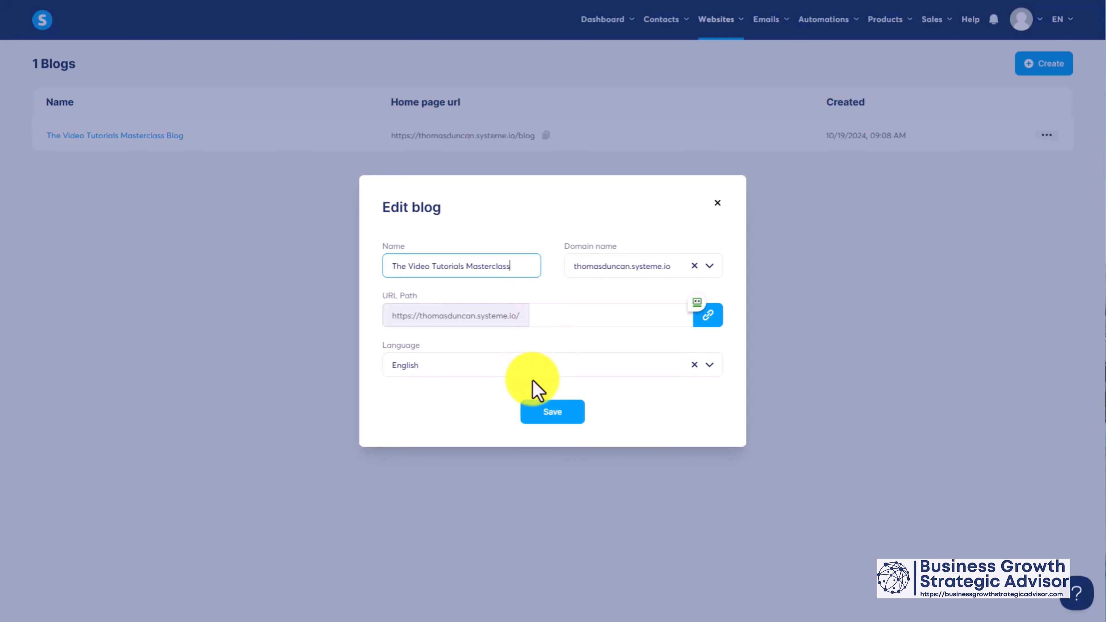
click(548, 408)
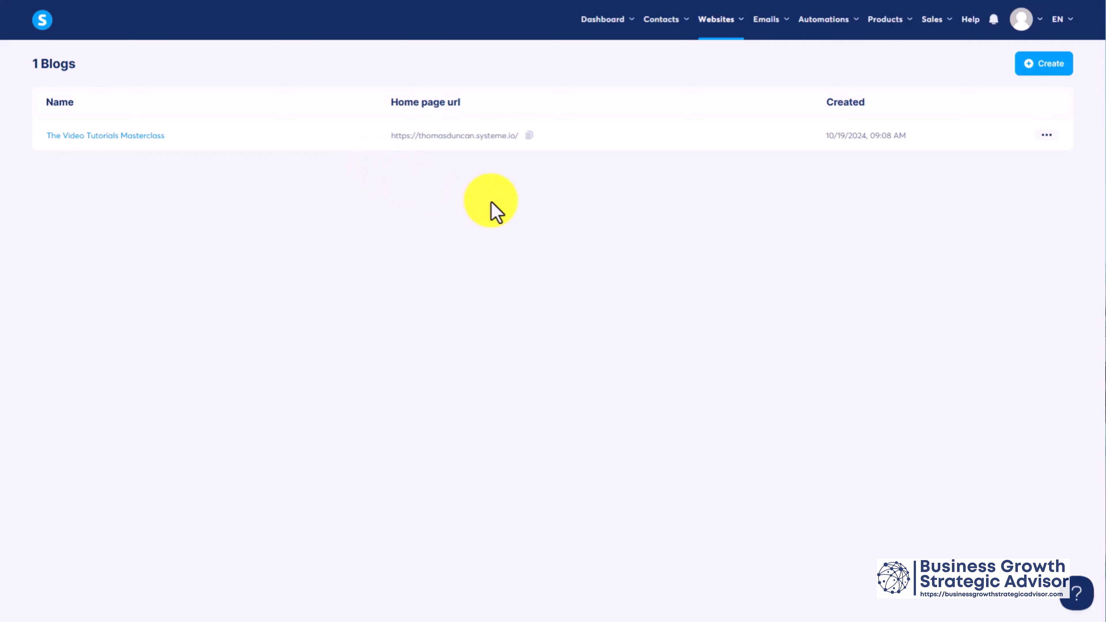
- Copy the blog's home page URL and open the "Video Creation Masterclass Live" digital store
click(529, 135)
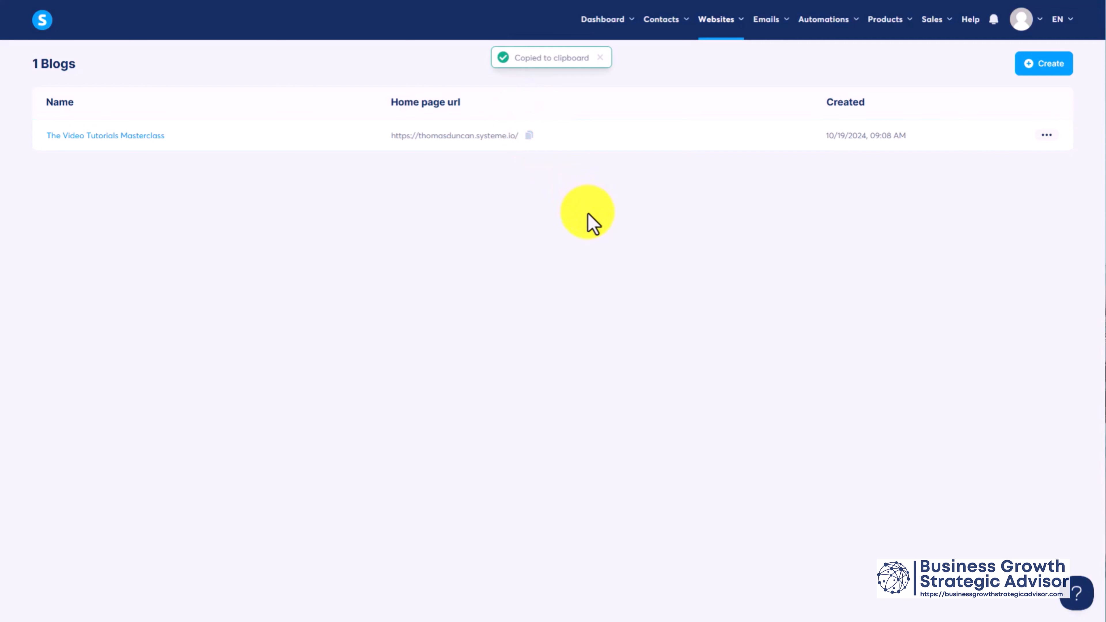
mouse_move(724, 37)
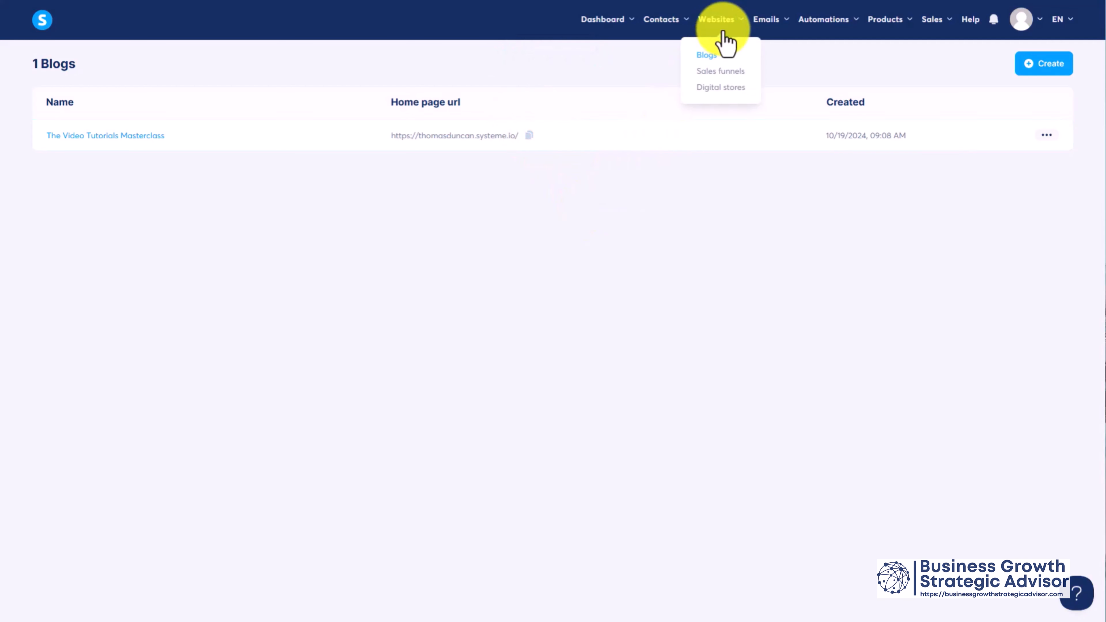
click(708, 87)
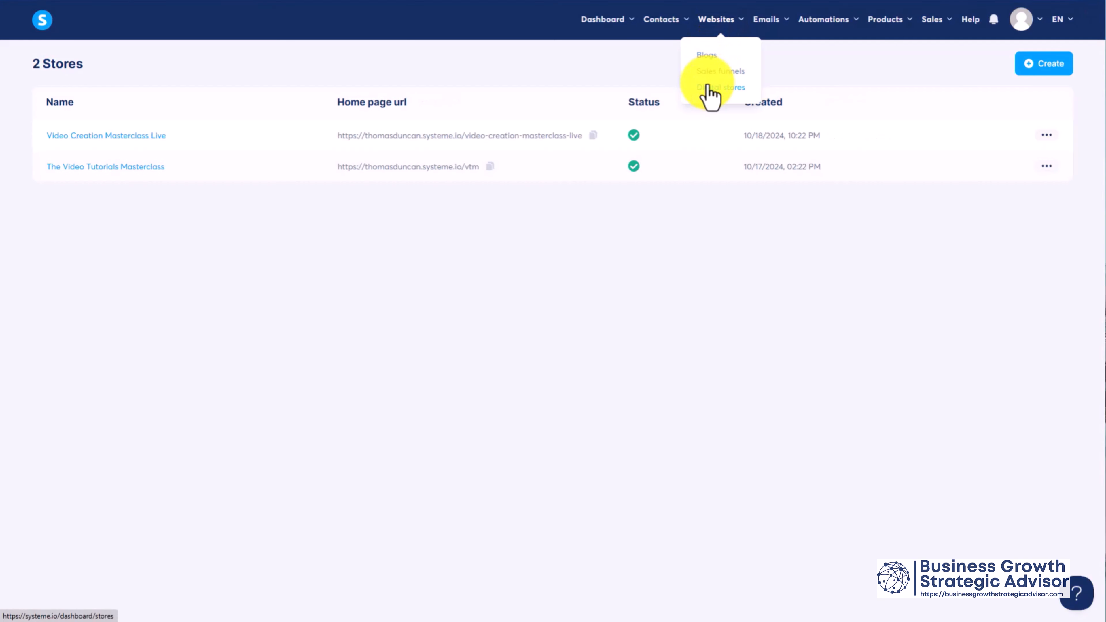
click(159, 138)
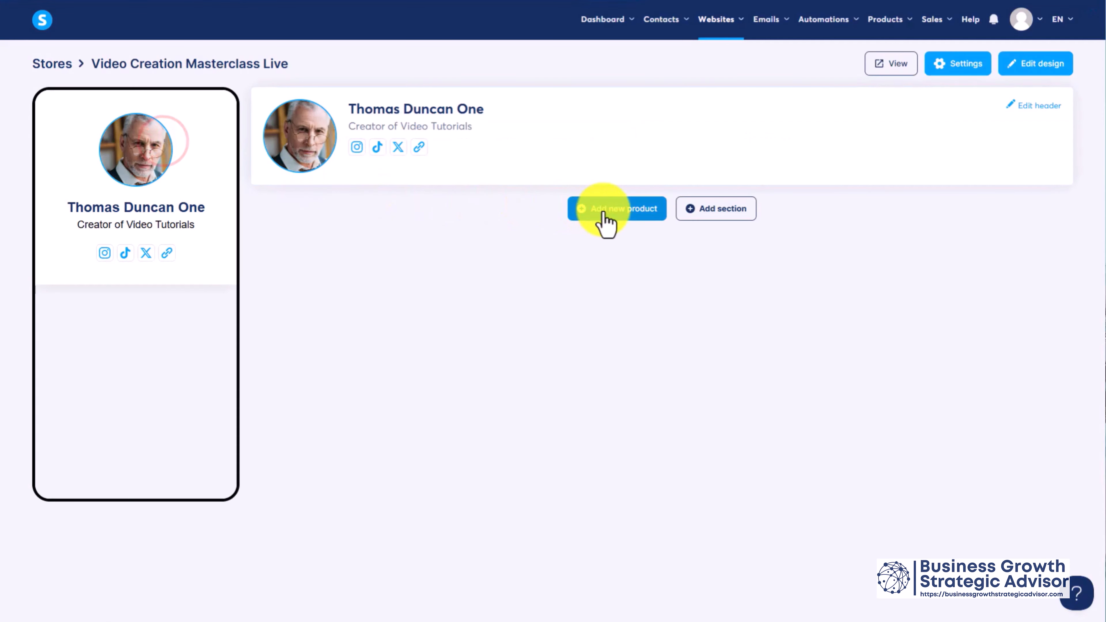
- Publish an external link titled "Visit Our Homepage" with button "About Us", subtitle "Learn More About Us" and the copied blog URL
click(601, 210)
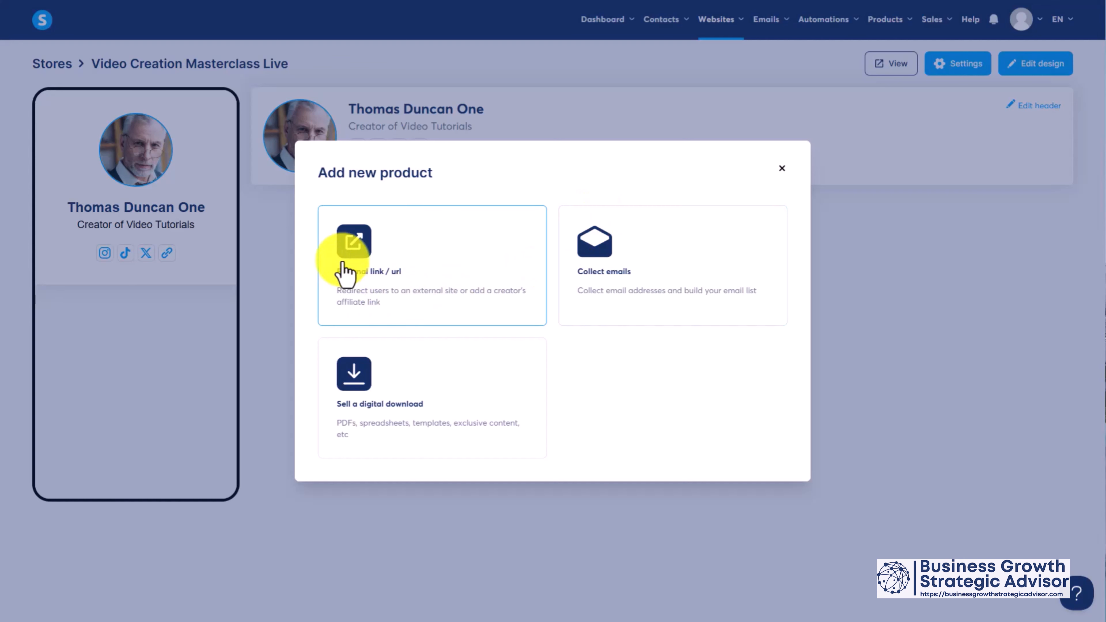
click(353, 250)
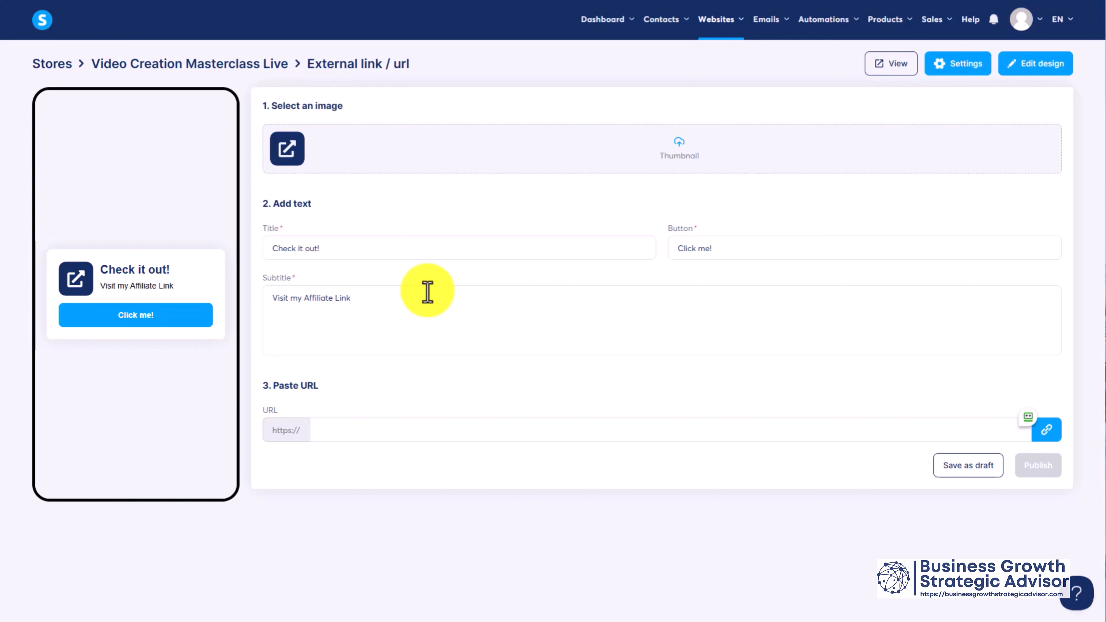
click(365, 431)
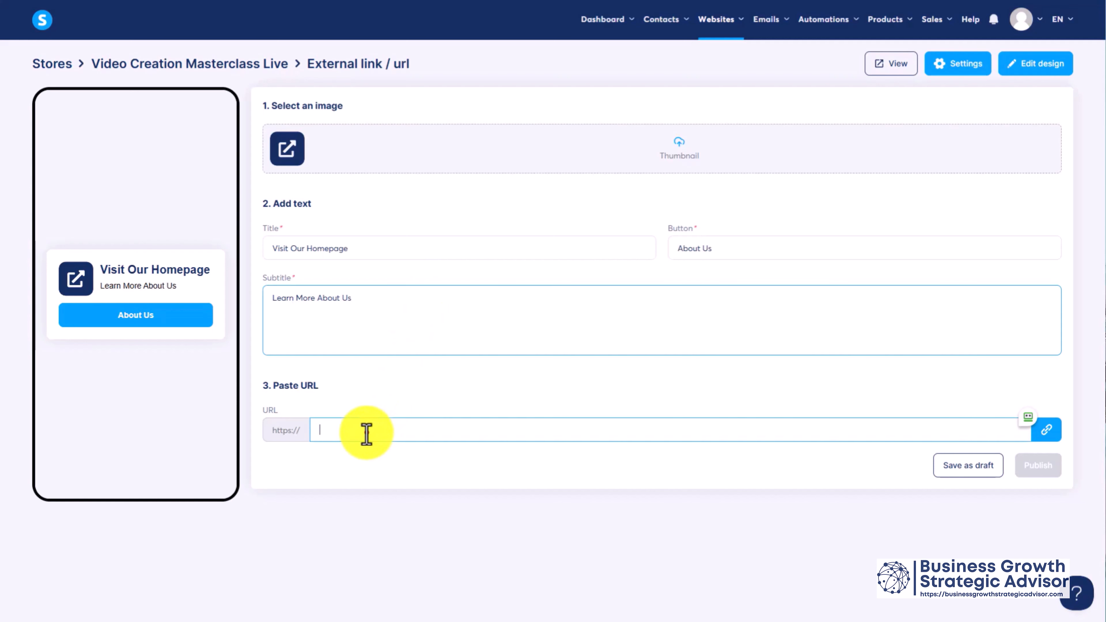
key(ctrl+v)
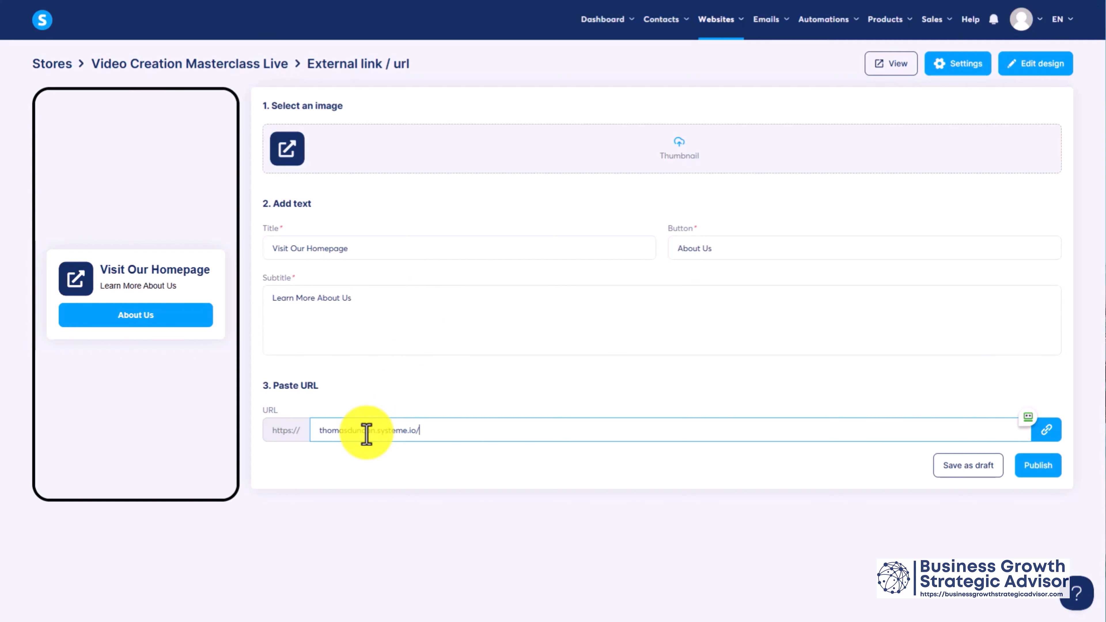
click(1037, 470)
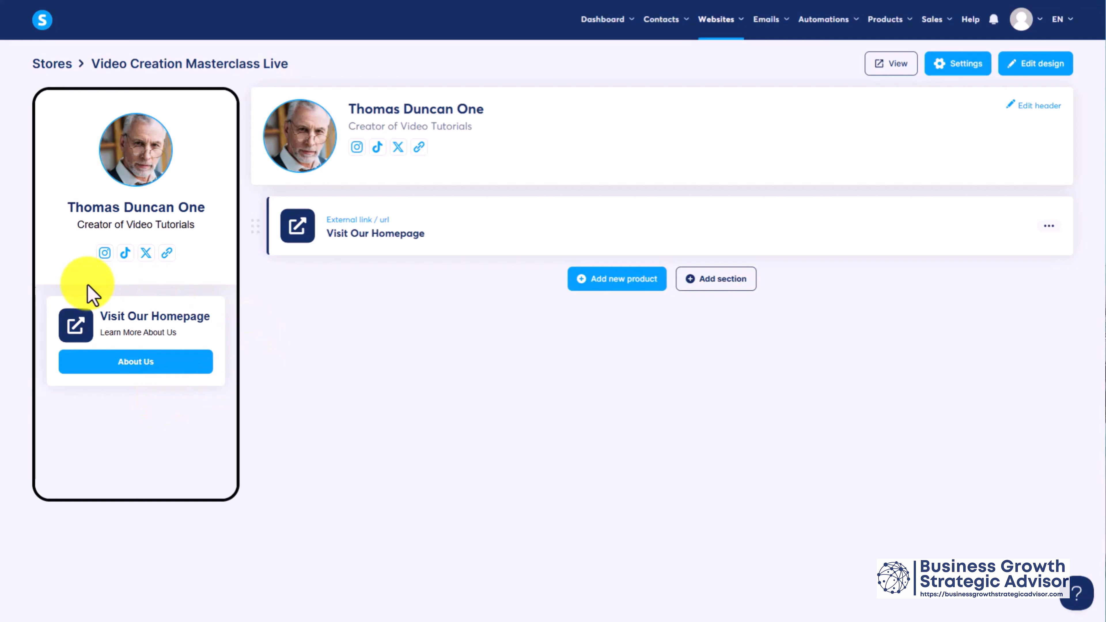
- View the live store page and test its "About Us" link
click(891, 63)
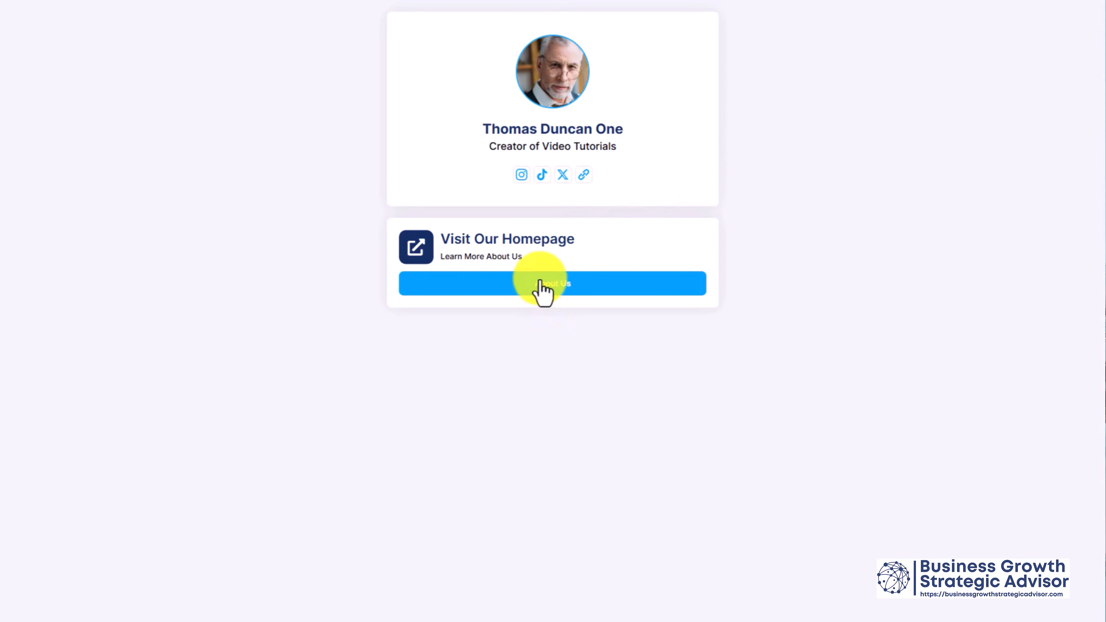
click(552, 284)
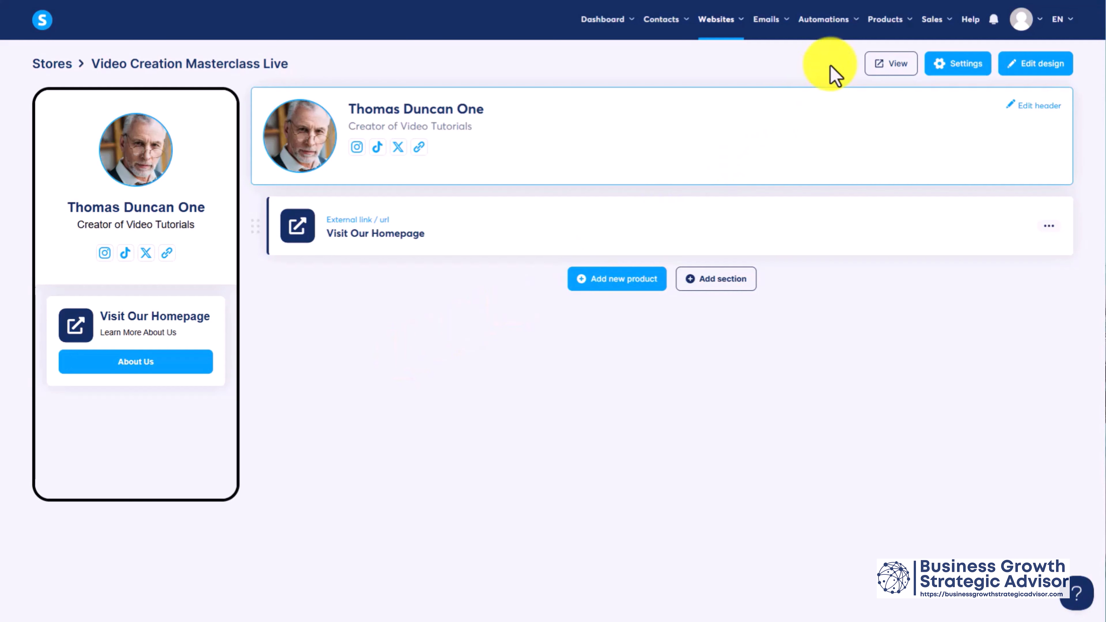
- Go to the courses area and open the course "The Video Creation Masterclass"
mouse_move(898, 24)
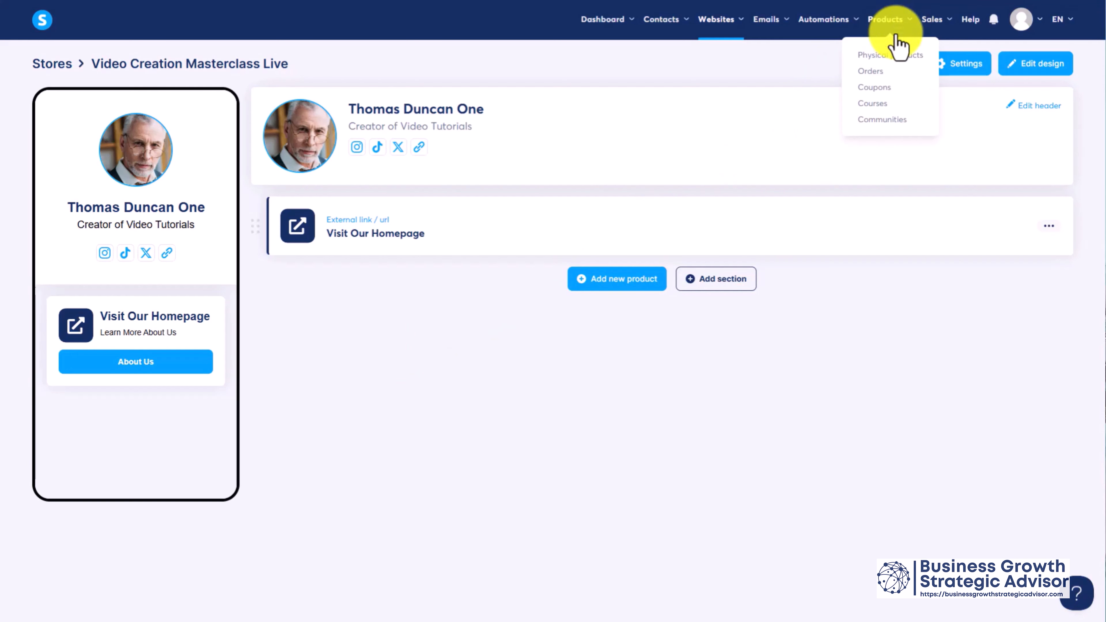
click(874, 102)
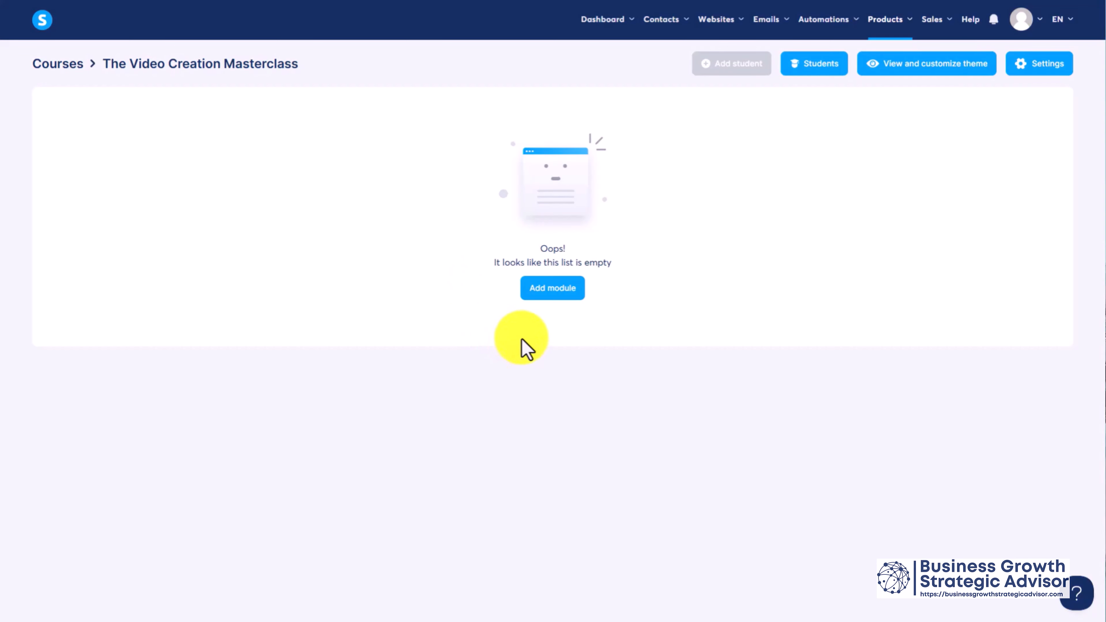
- Add a "Videos" module containing a lecture named "Video Creation" with comments enabled and the video template
click(543, 290)
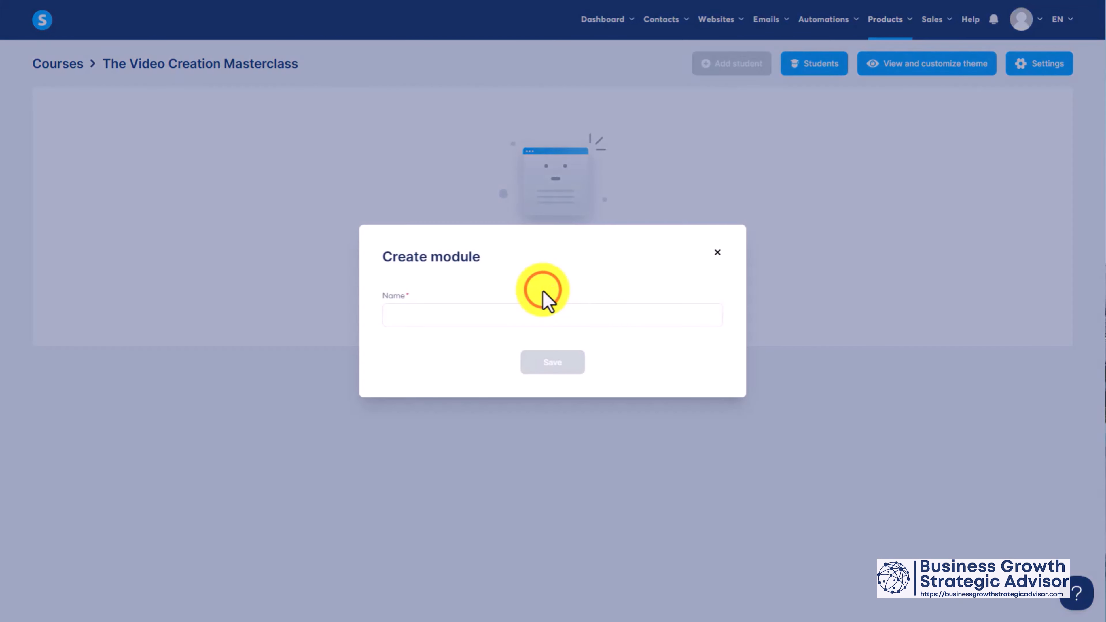
click(501, 320)
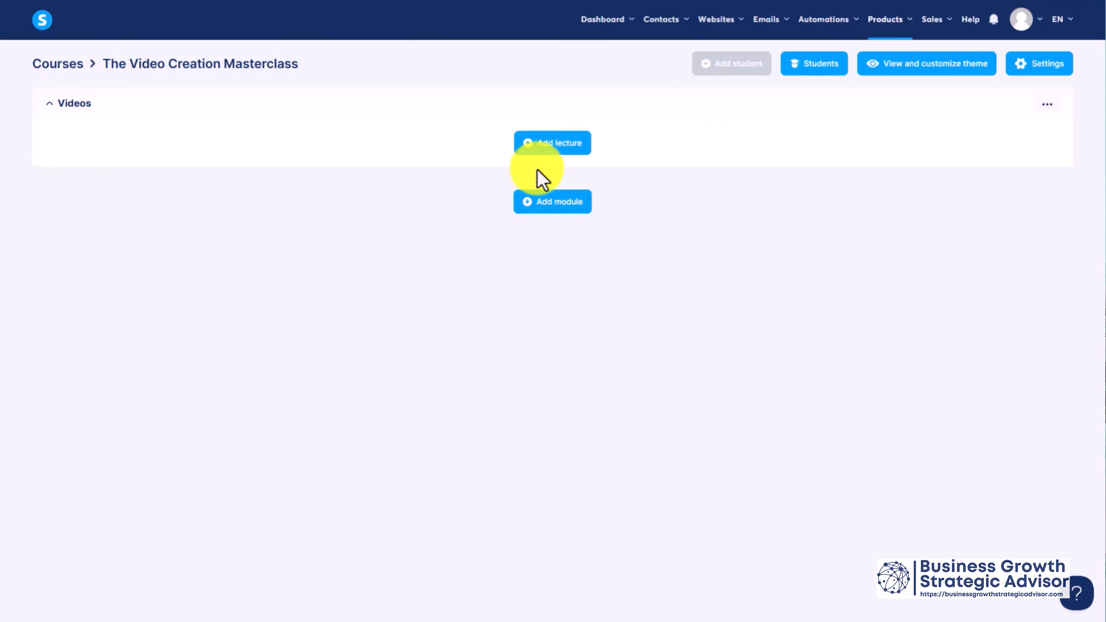
click(527, 147)
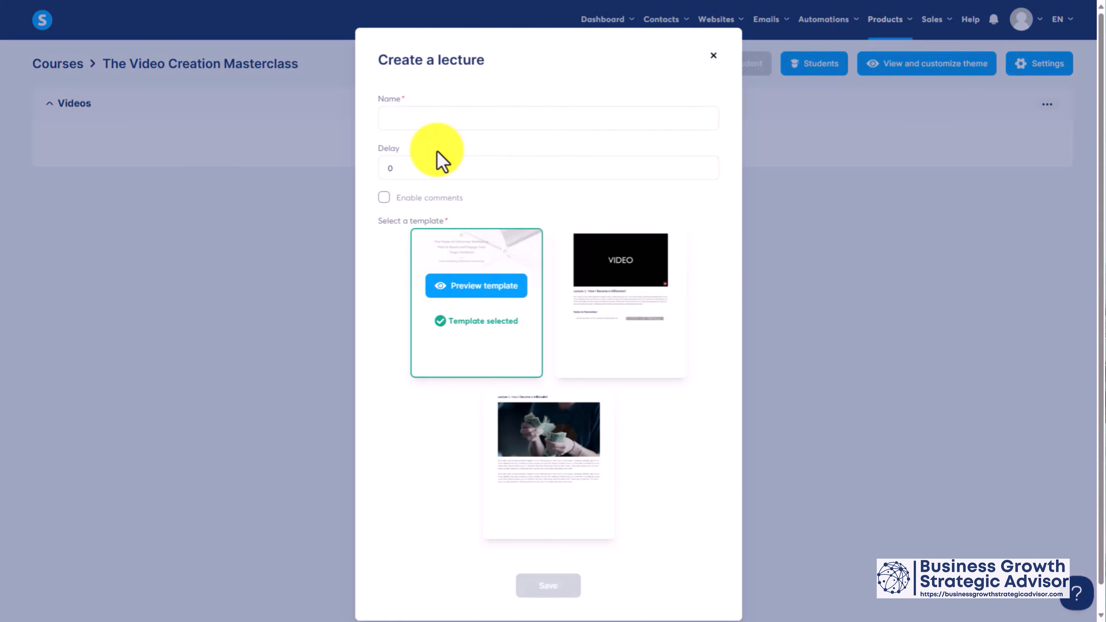
click(436, 118)
text(Video Creation)
click(383, 197)
click(621, 305)
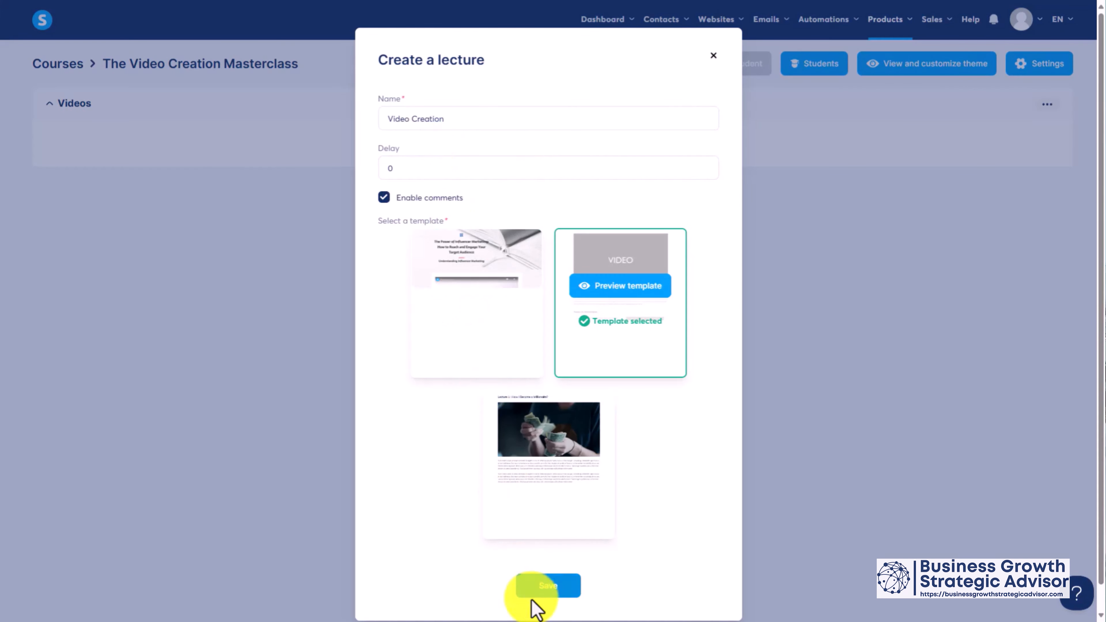
click(539, 588)
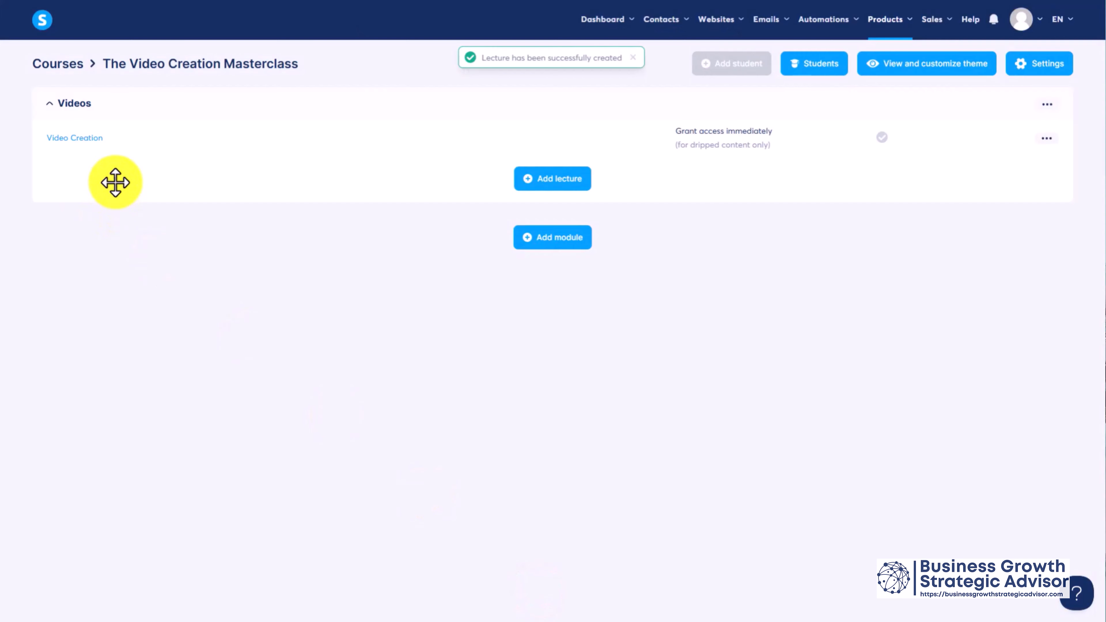
- Open the "Video Creation" lecture page, review its text block and video type options, and return to the course after saving
click(93, 141)
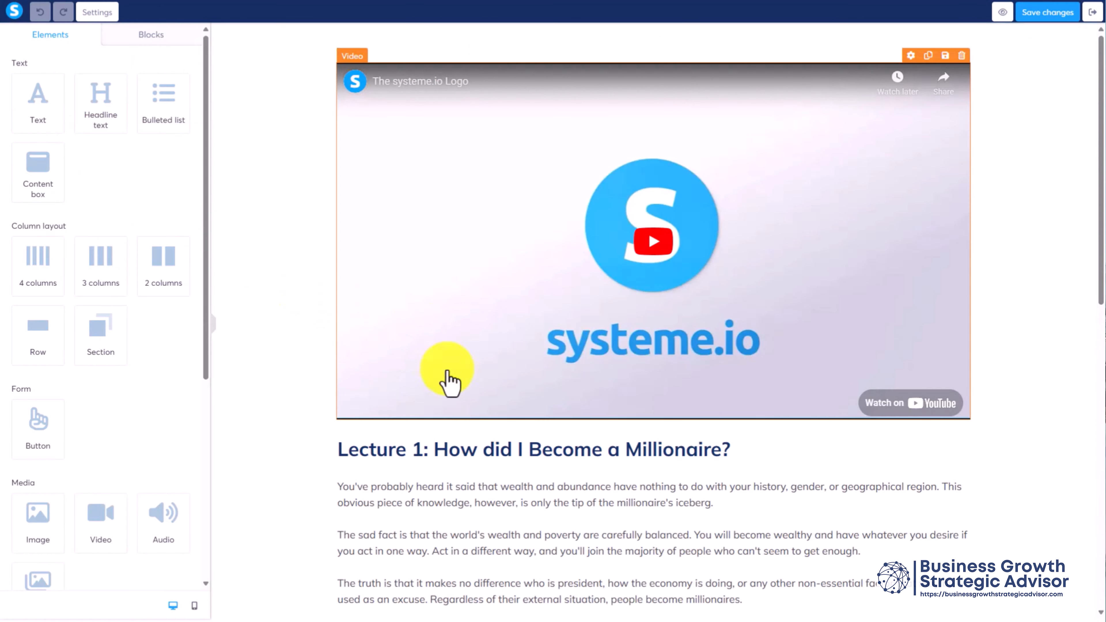
scroll(469, 396, down, 3)
click(477, 376)
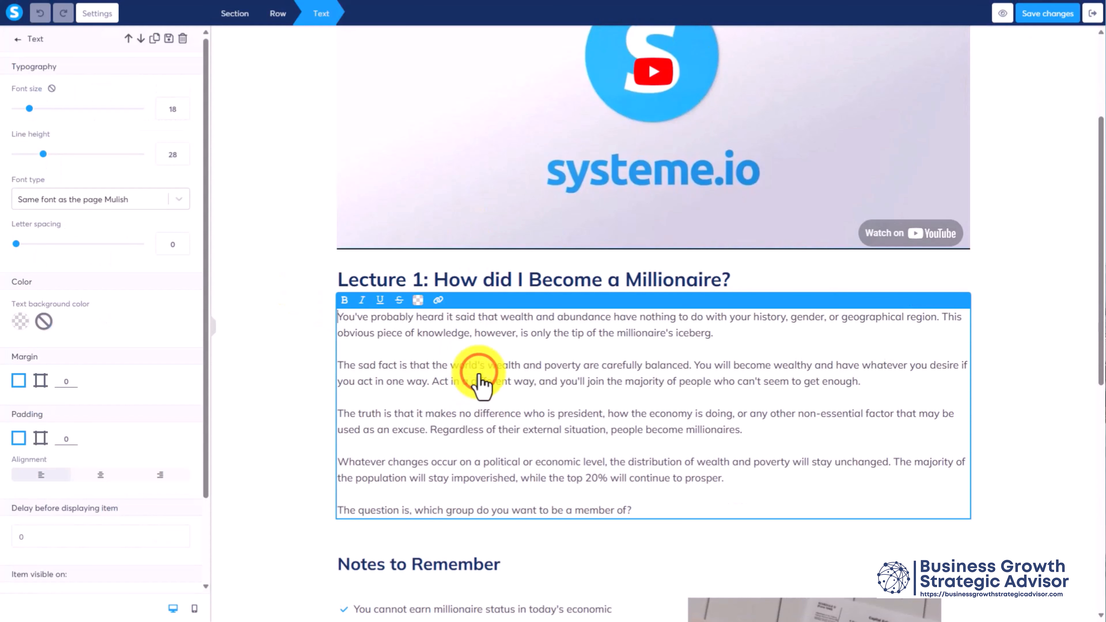
scroll(479, 379, up, 3)
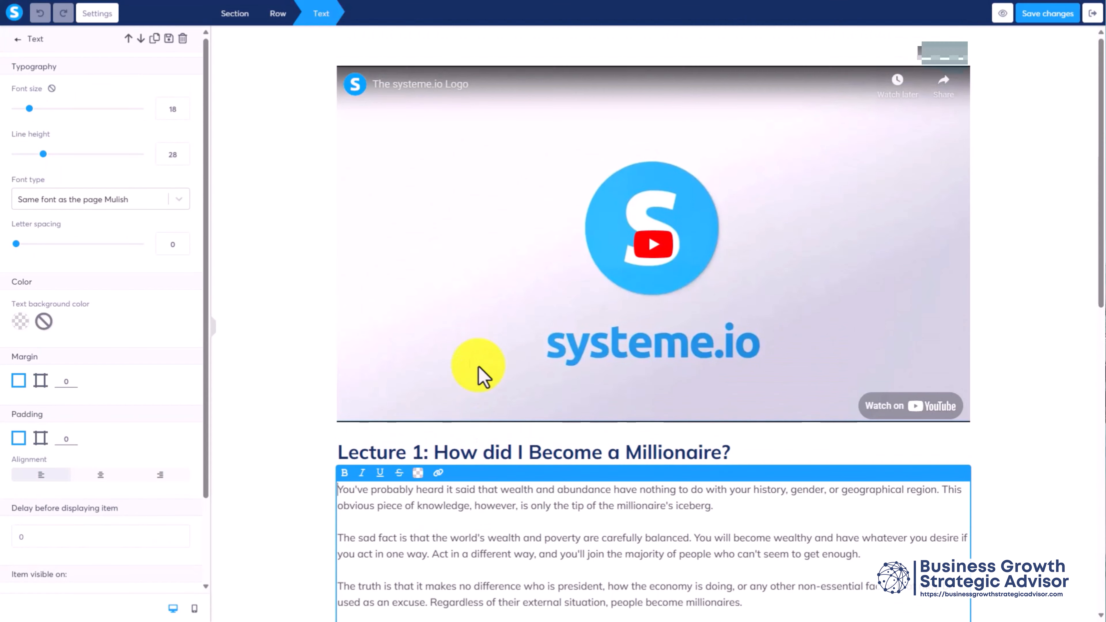
click(405, 82)
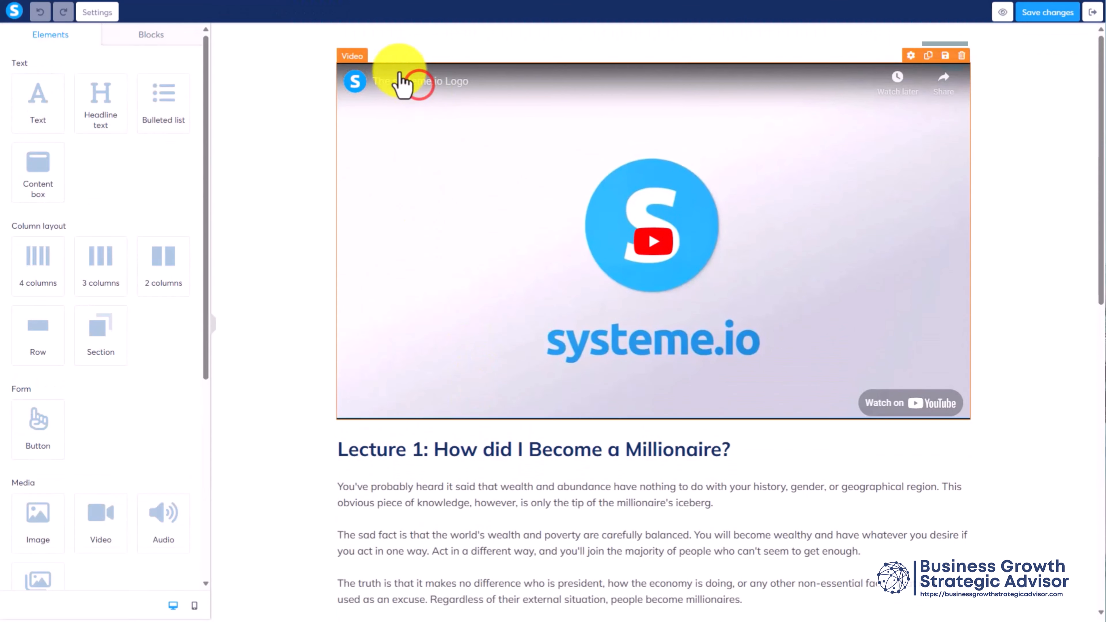
click(292, 66)
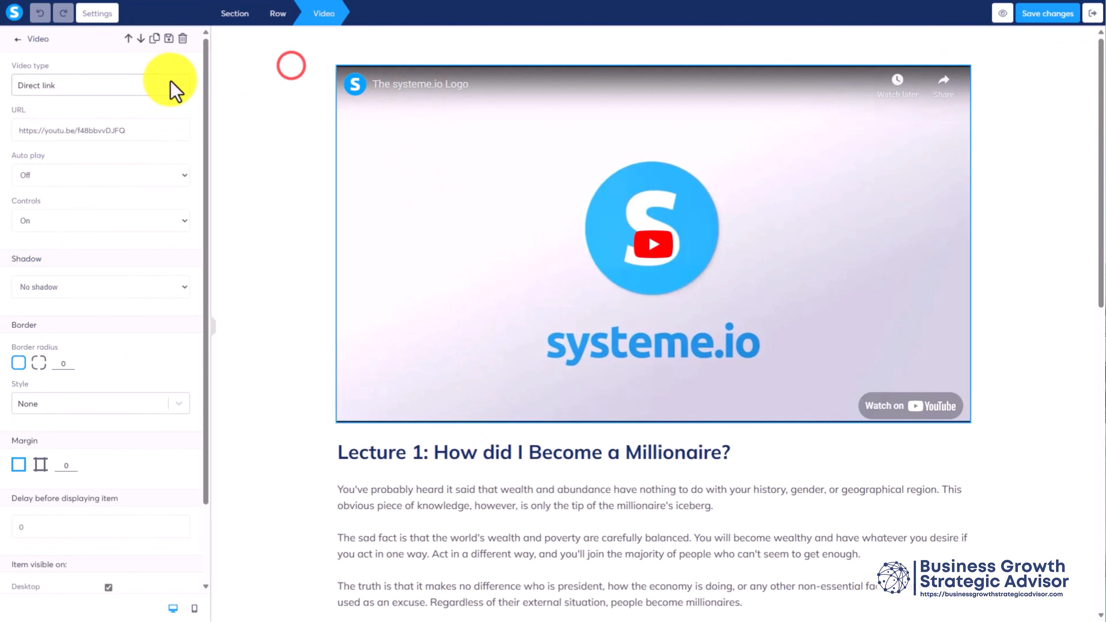
click(179, 87)
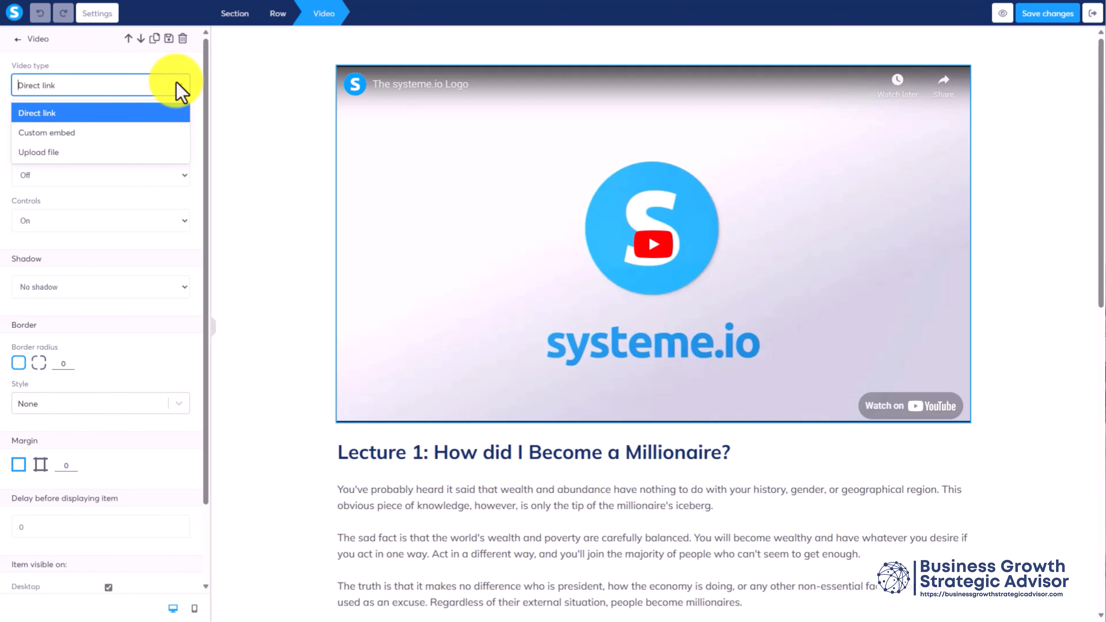
click(940, 126)
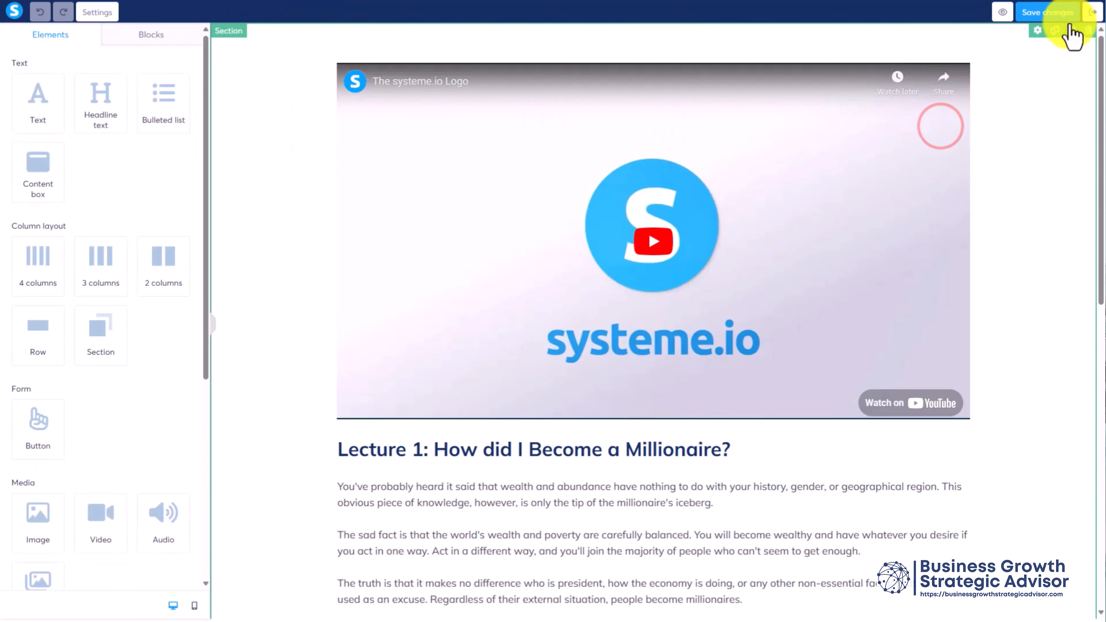
click(1073, 16)
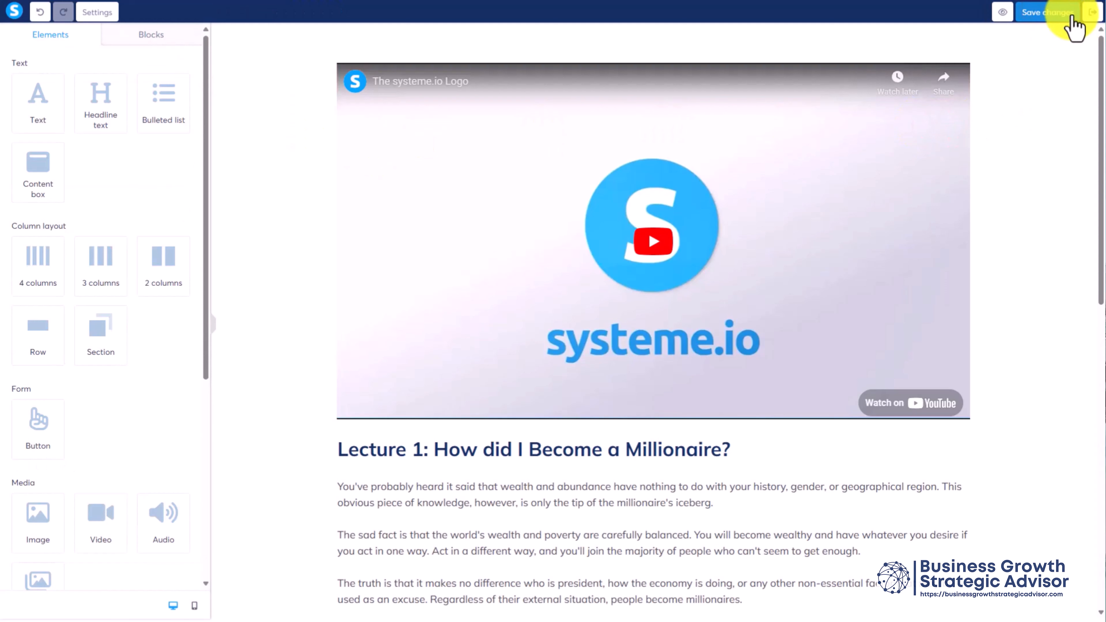
click(1093, 13)
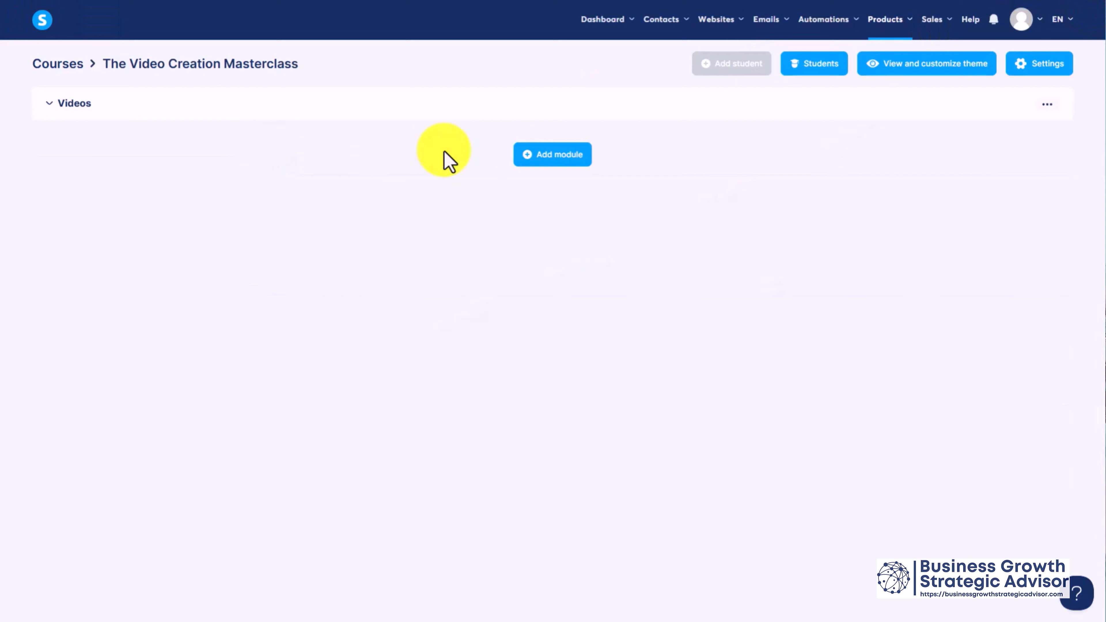
- Activate "The Video Creation Masterclass" in the course list
click(1047, 175)
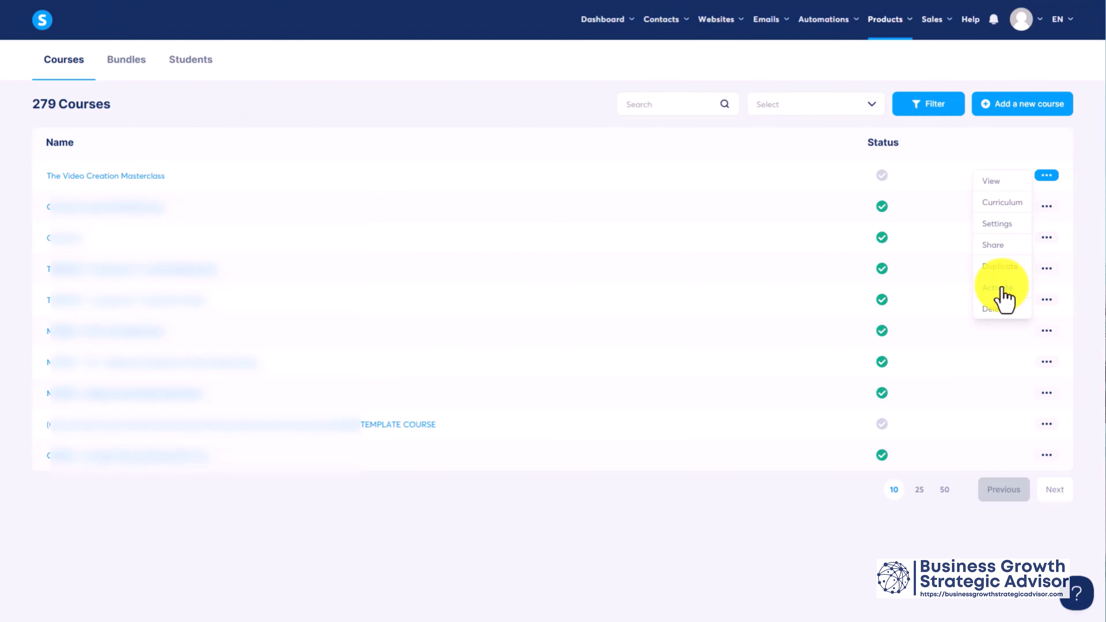
click(1001, 288)
click(480, 350)
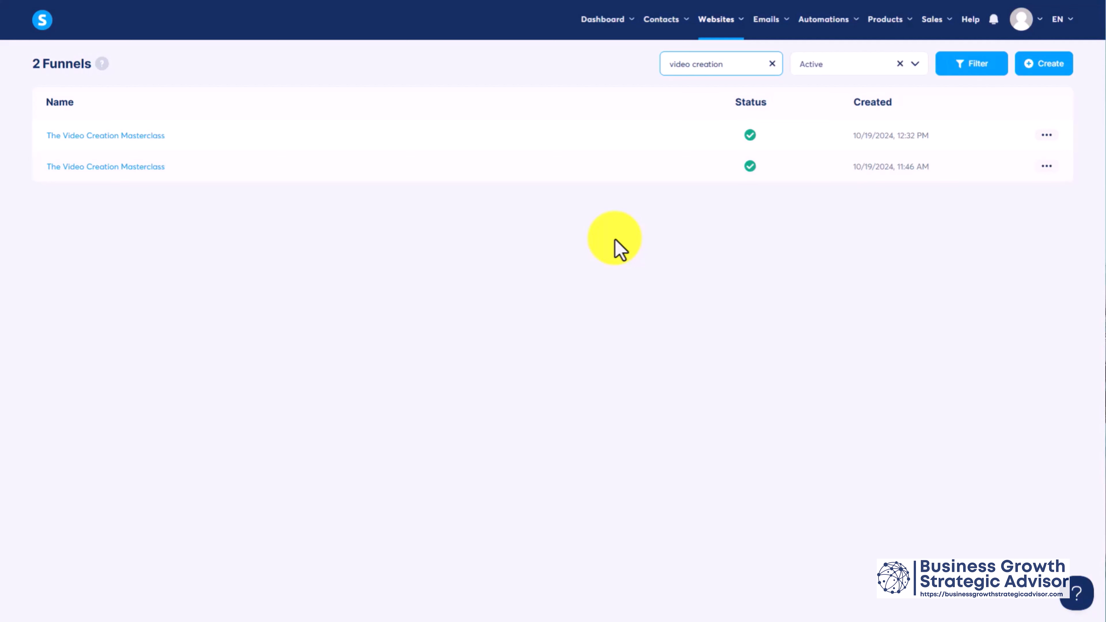
- Create a "VCM Welcome" funnel with the goal Build an audience, and select the "Design & Art Director" template for its squeeze page
mouse_move(720, 30)
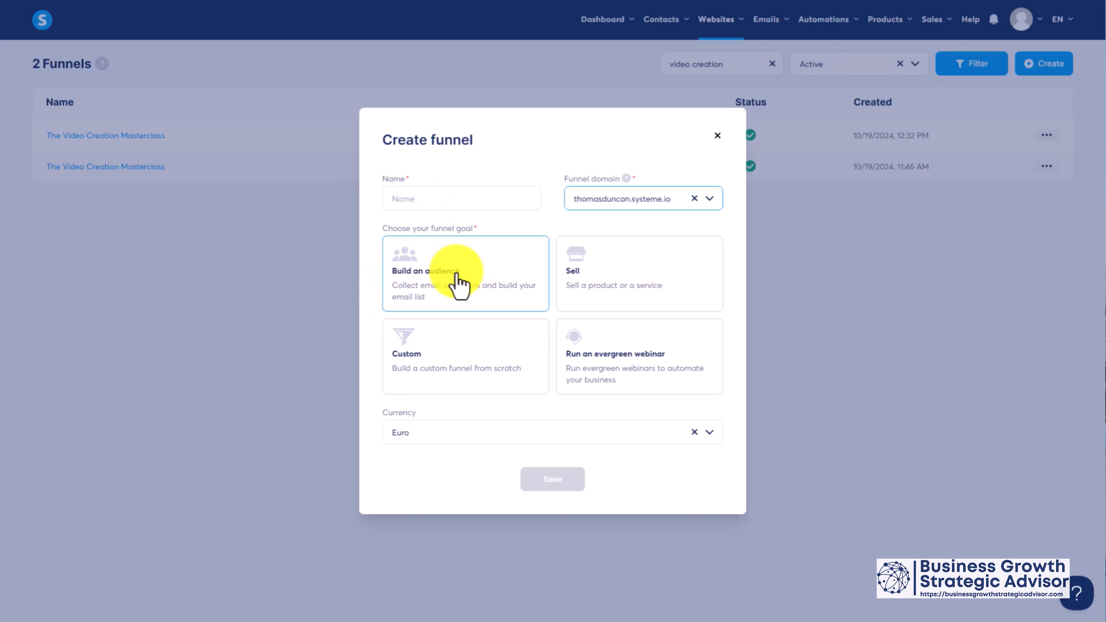
click(420, 198)
text(VCM Welcome)
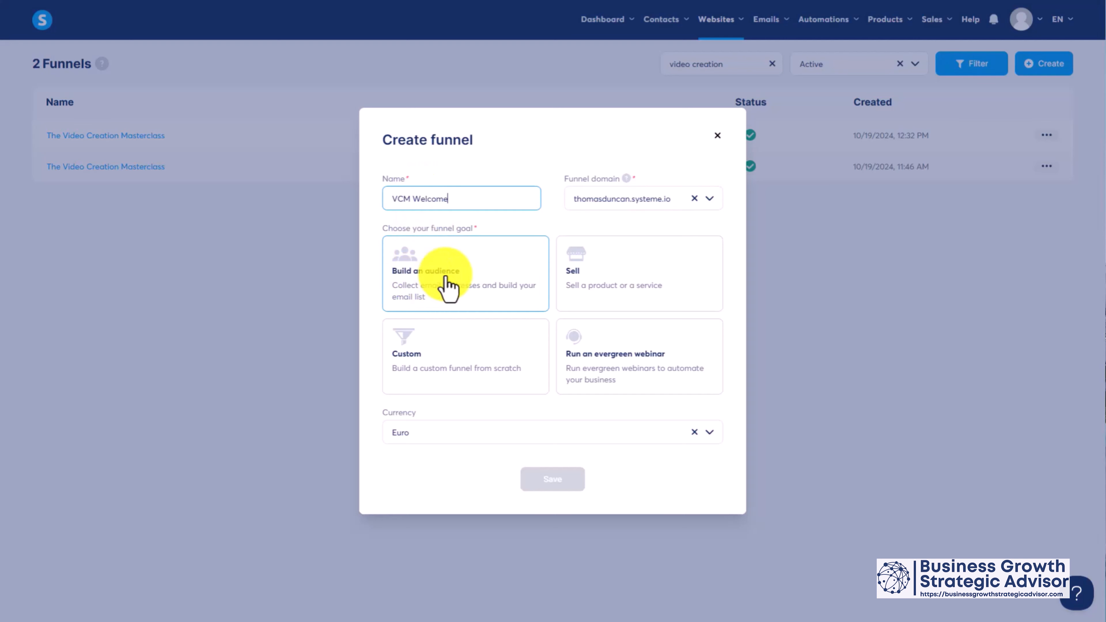
click(428, 270)
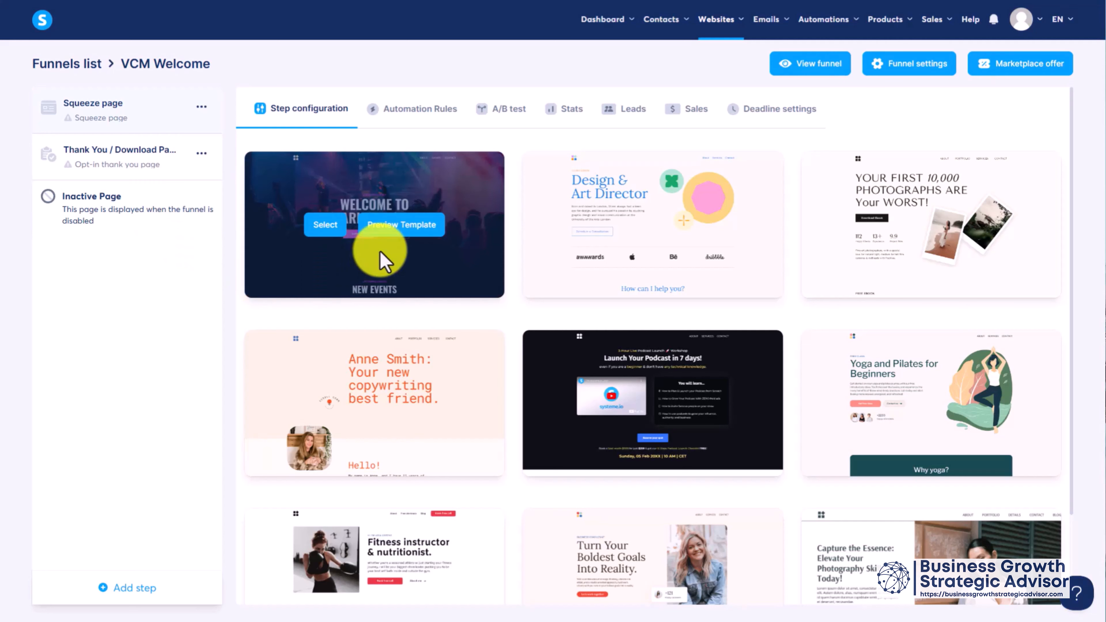
mouse_move(609, 257)
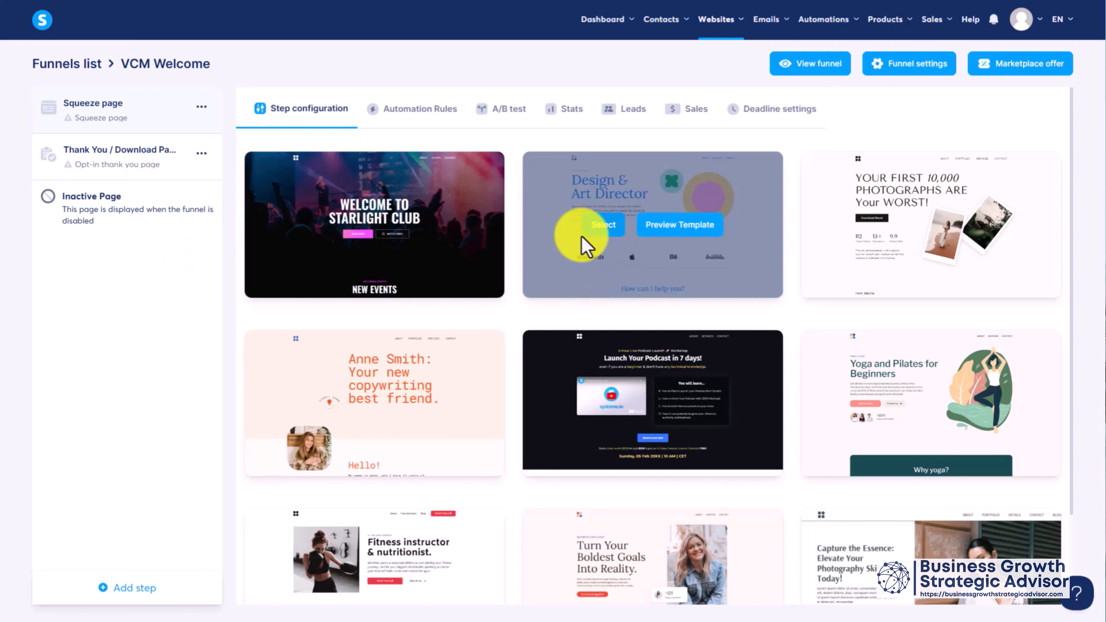
click(604, 235)
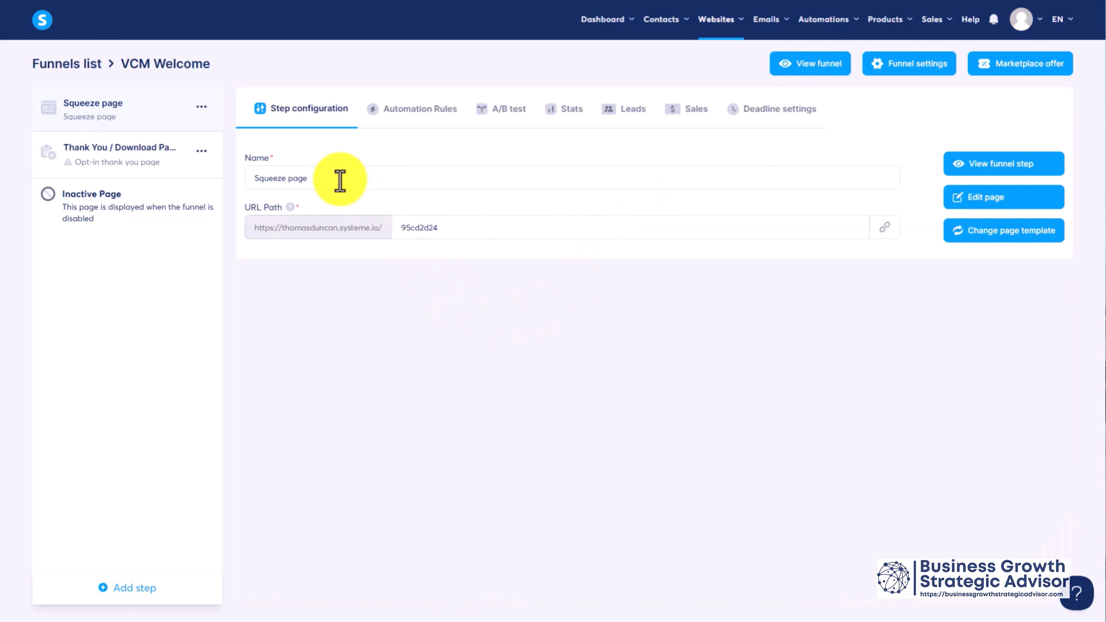
- Rename the squeeze page "Welcome to" followed by the owner's full name, and set its URL path to "welcomepageone"
triple_click(340, 181)
text(Welcome to Thomas Duncan)
drag(422, 227, 453, 230)
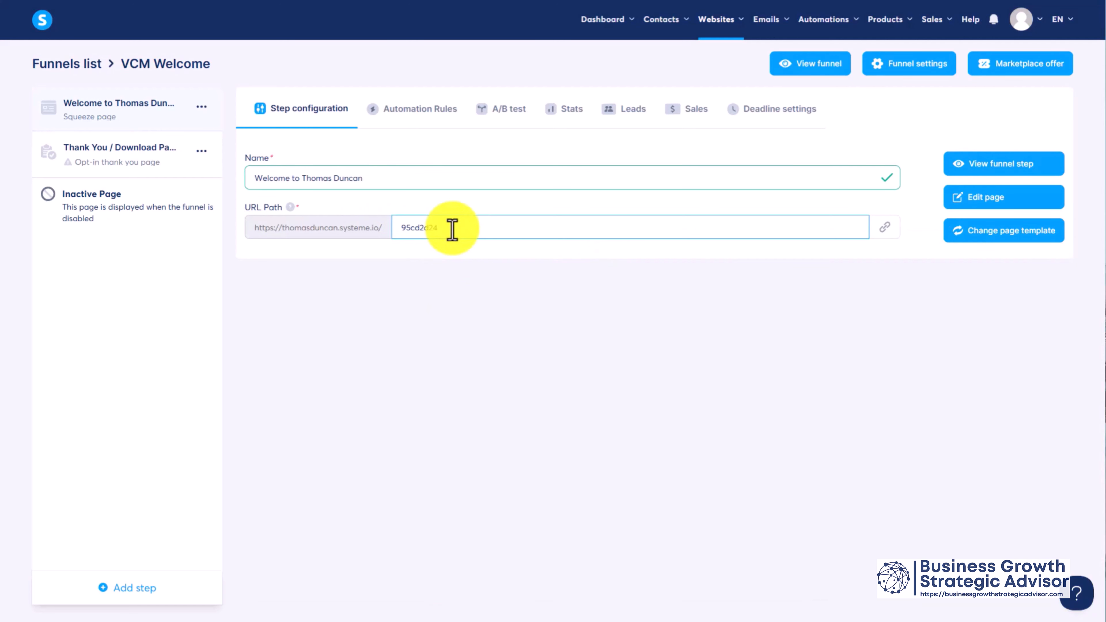
text(welcomepageone)
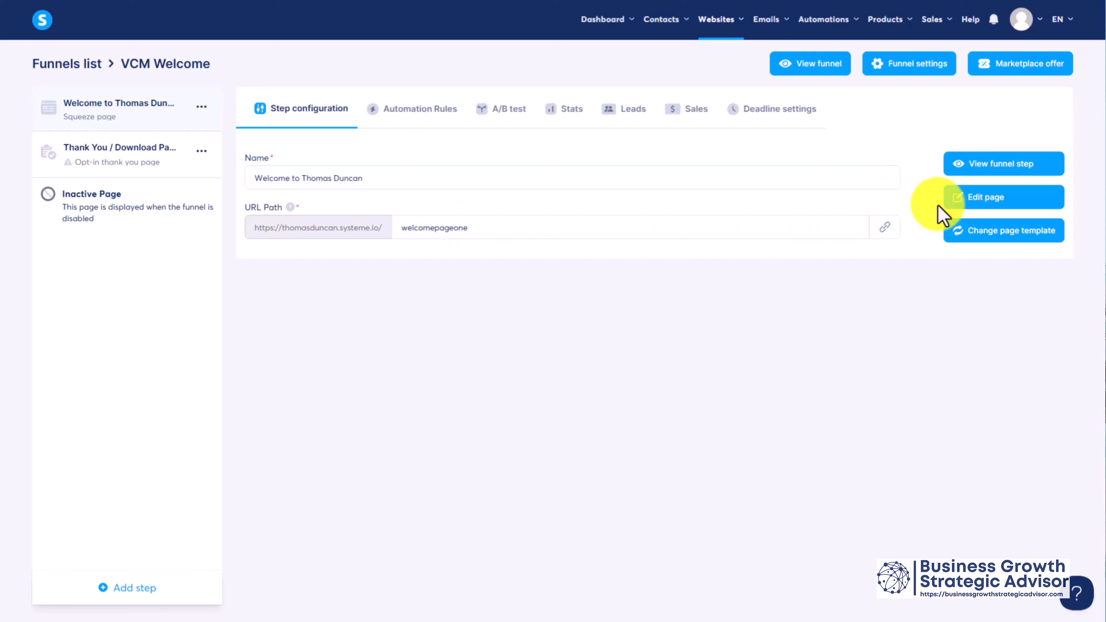
- Set the "Get the Welcome Course" button on the squeeze page to open the Next step URL, and save the page and exit
click(981, 197)
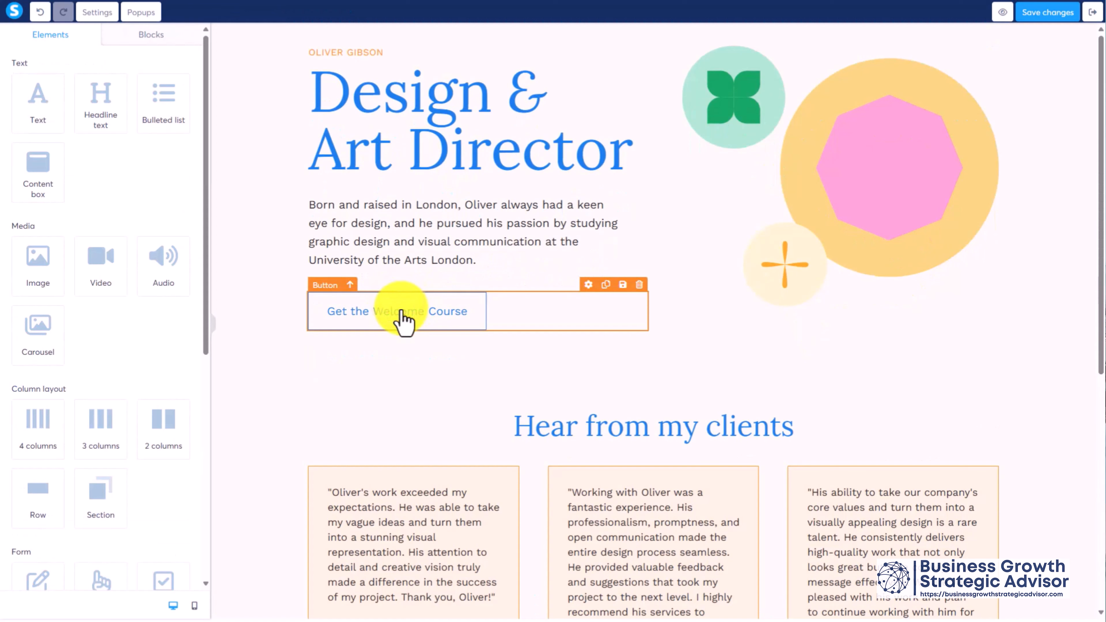
click(397, 310)
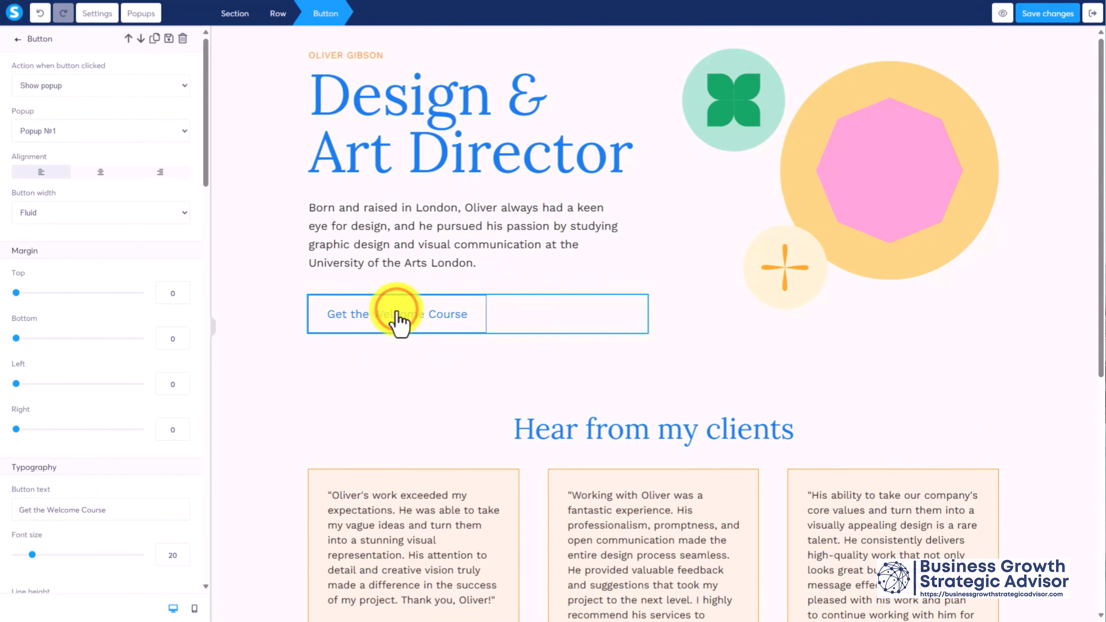
click(184, 84)
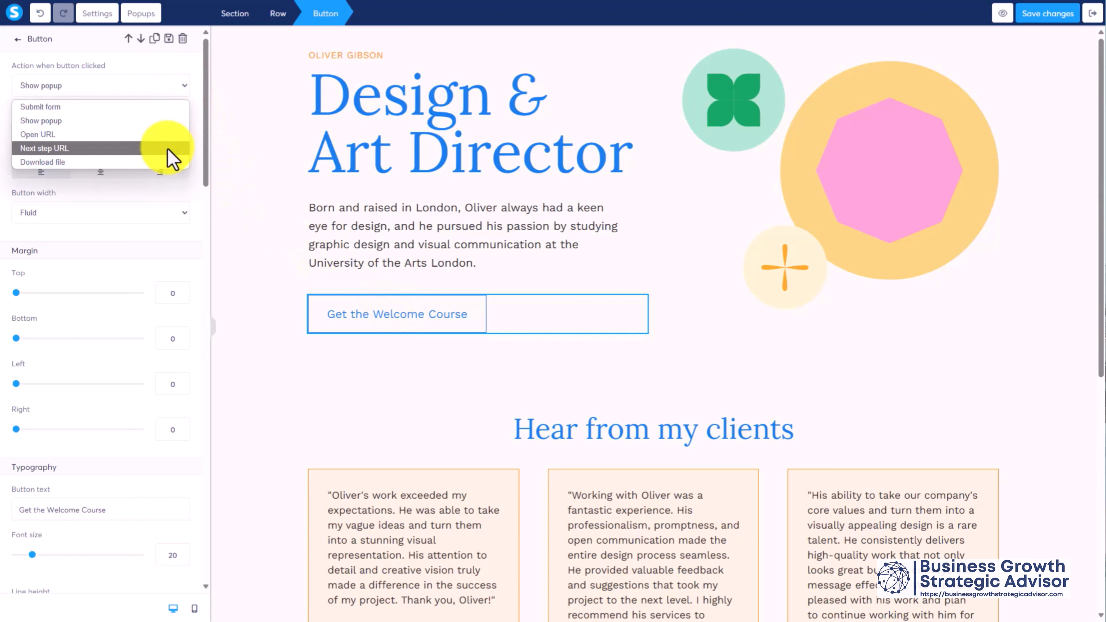
click(173, 160)
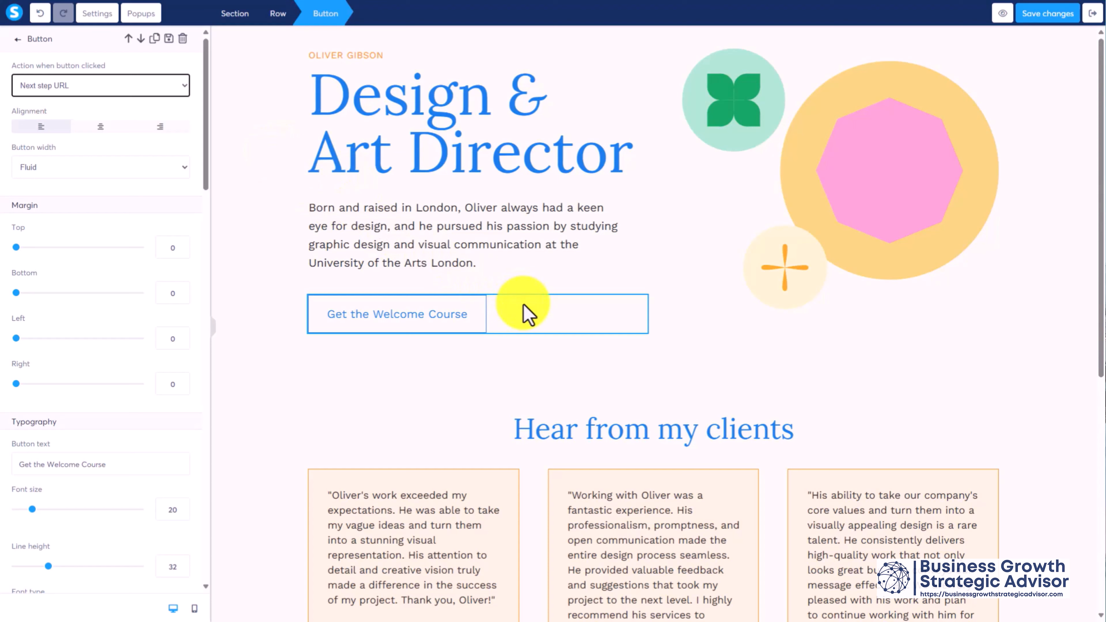
click(1037, 14)
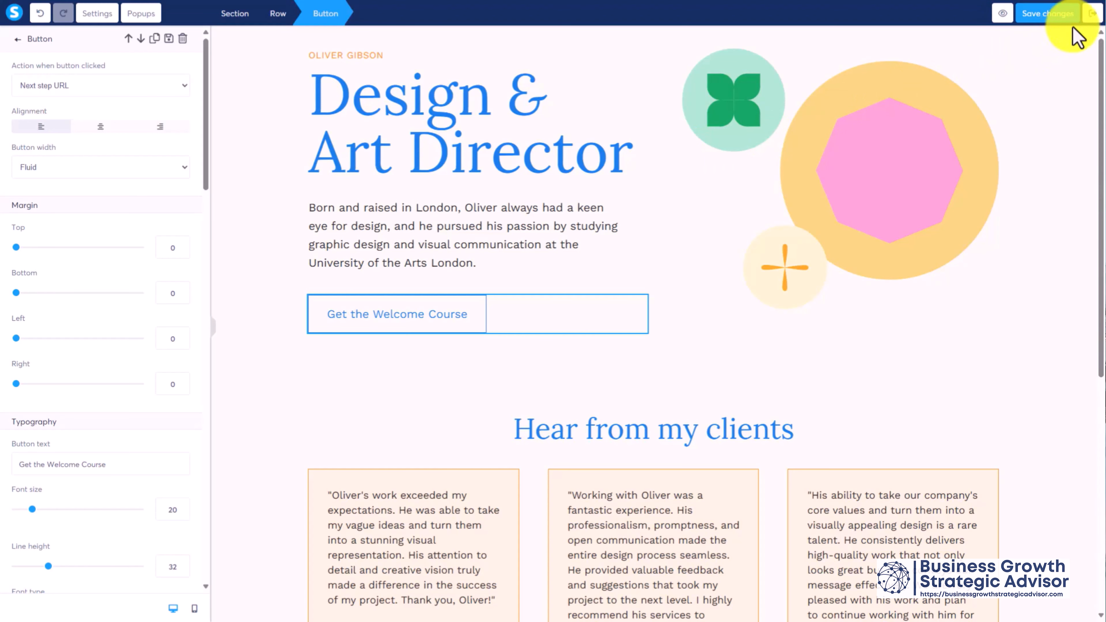
click(1093, 12)
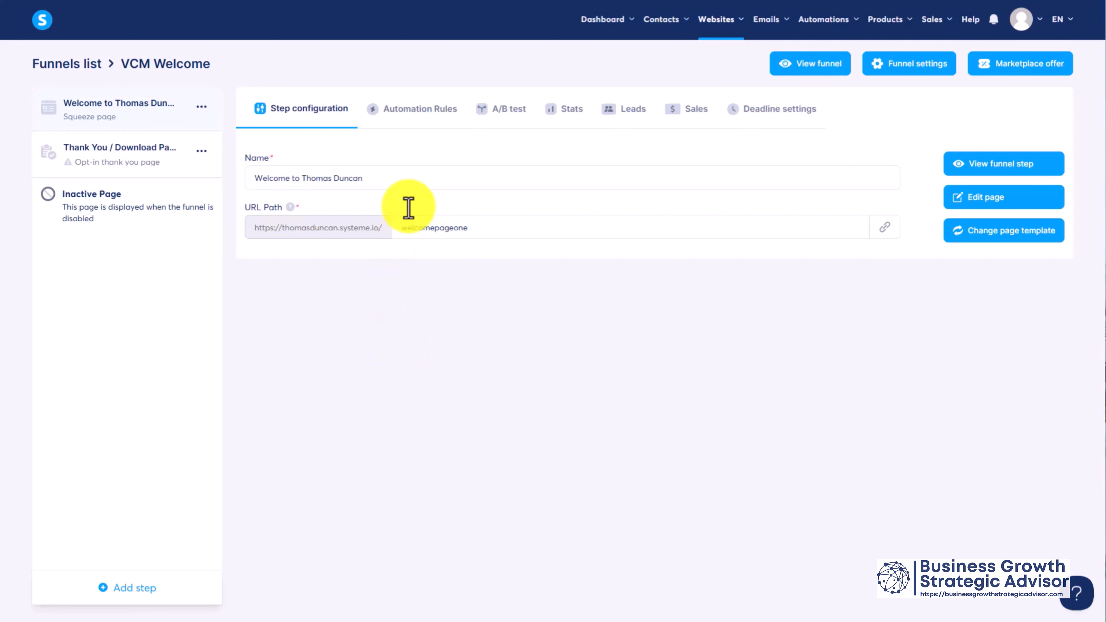
- Start an automation rule for the welcome page with the trigger "Funnel step form subscribed"
click(417, 114)
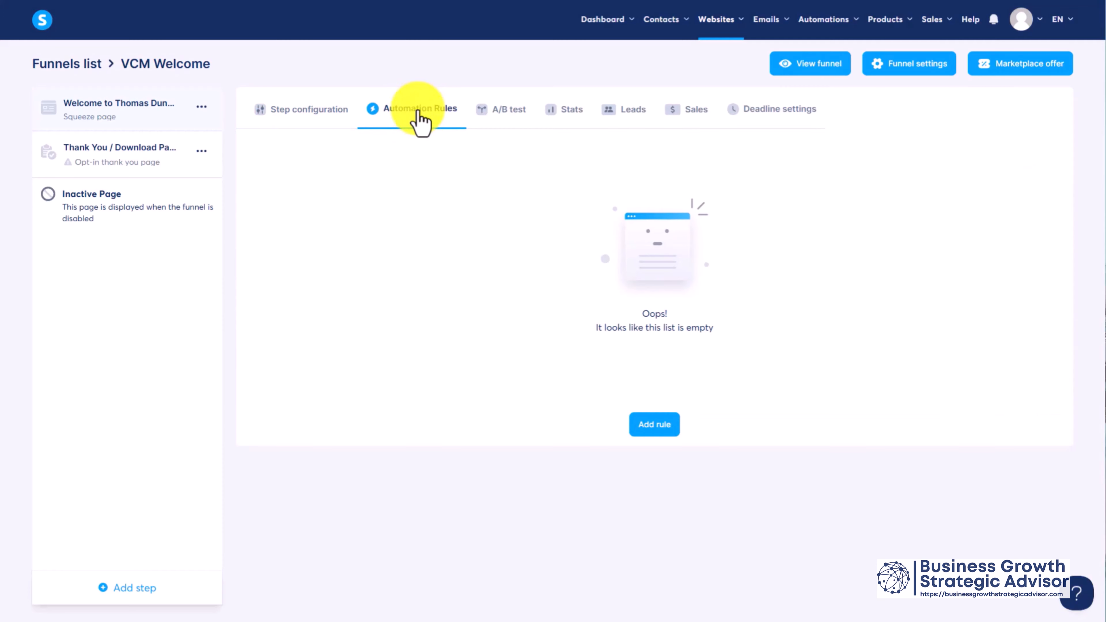
click(654, 425)
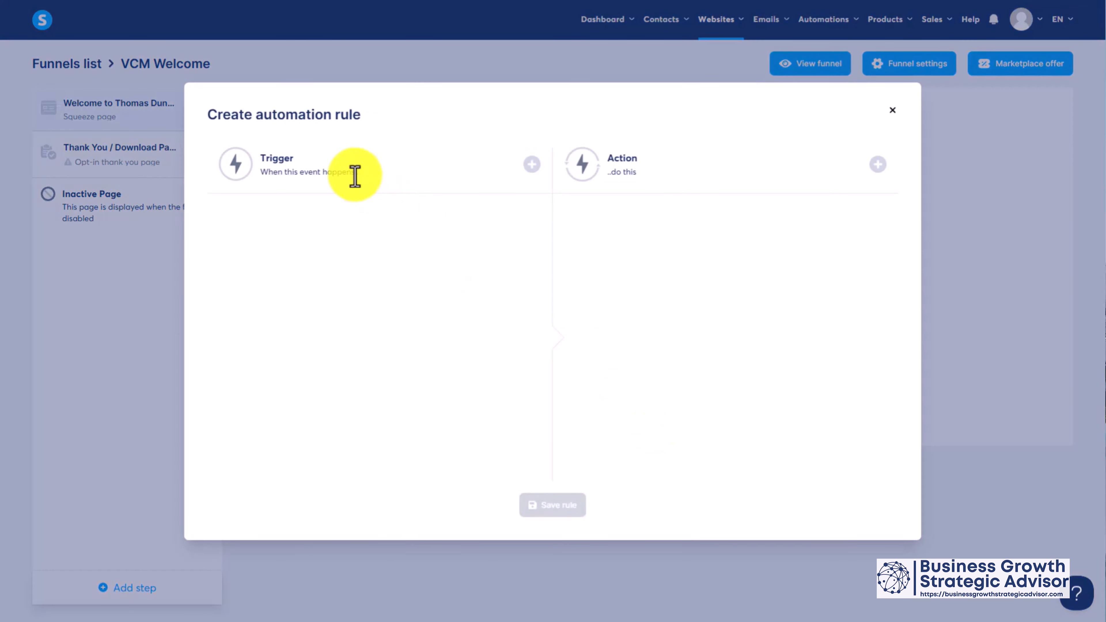
click(531, 165)
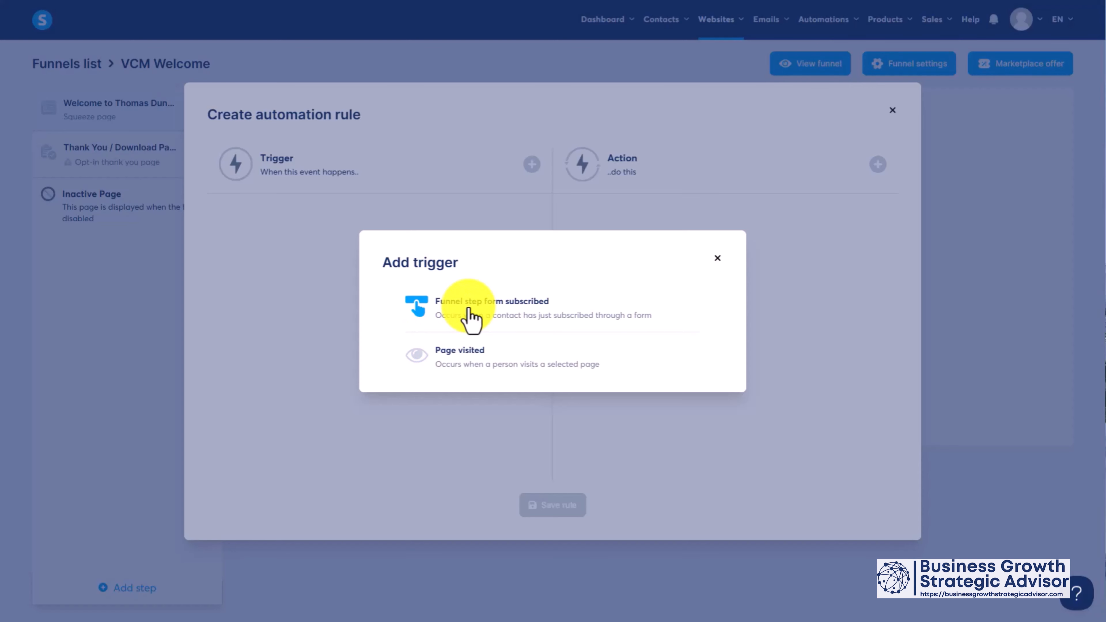
click(430, 308)
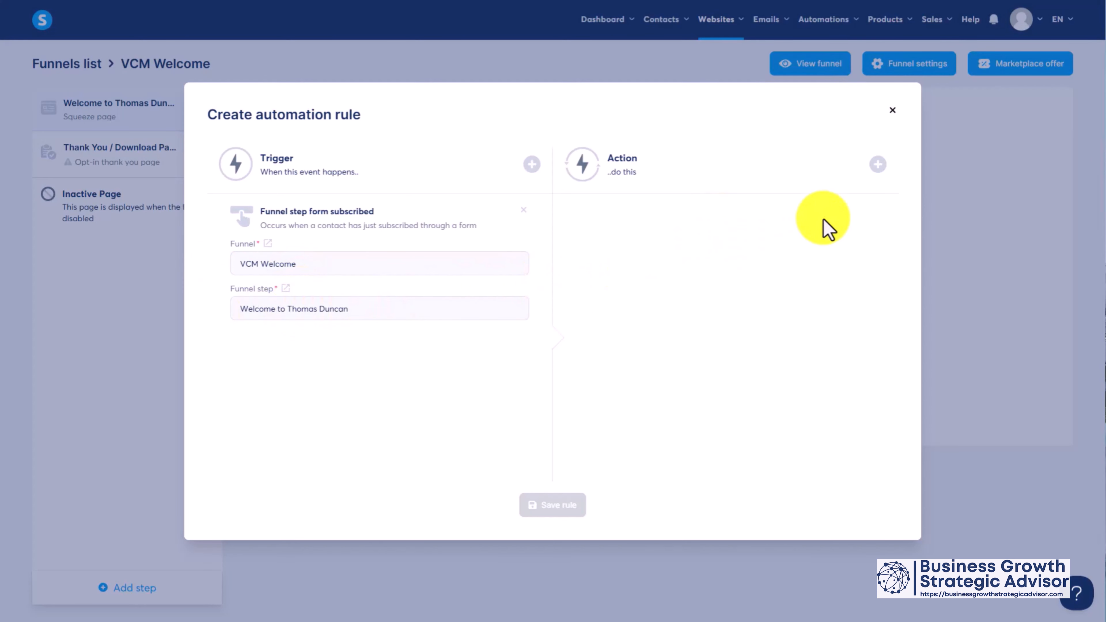
- Add an "Enroll in course" action with full access to "(VCM) The Video Creation Masterclass", and save the automation rule
click(878, 164)
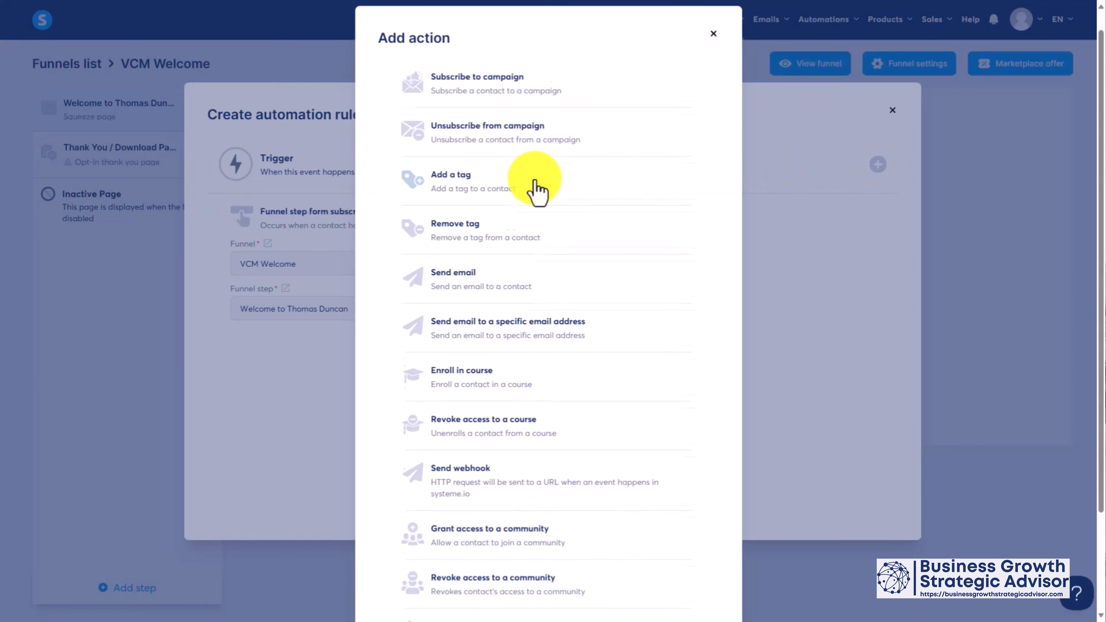
scroll(537, 192, down, 1)
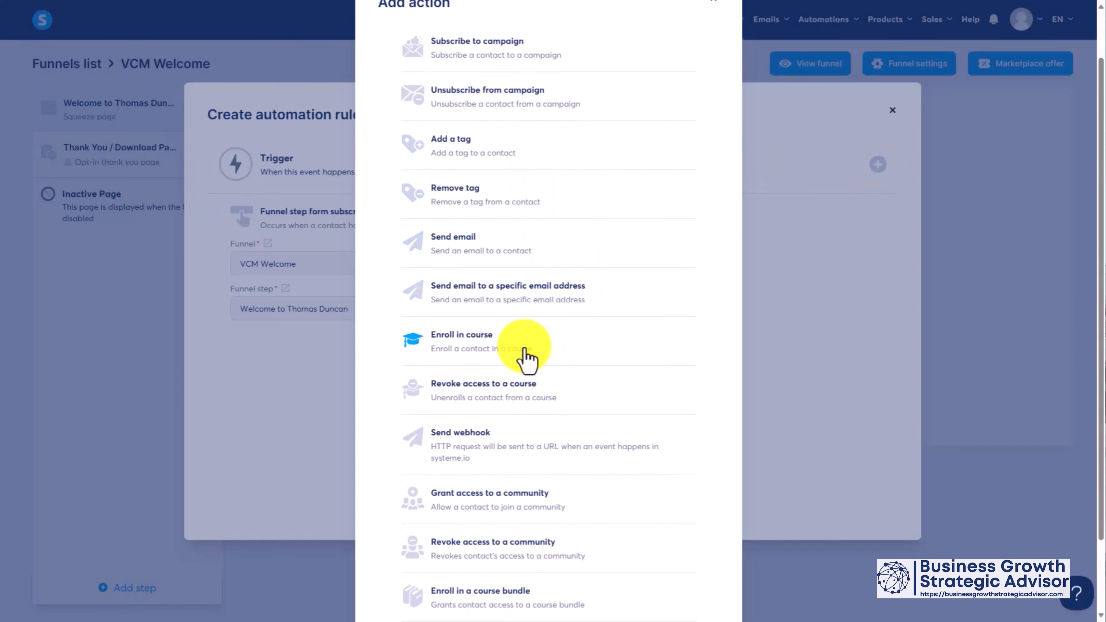
click(481, 337)
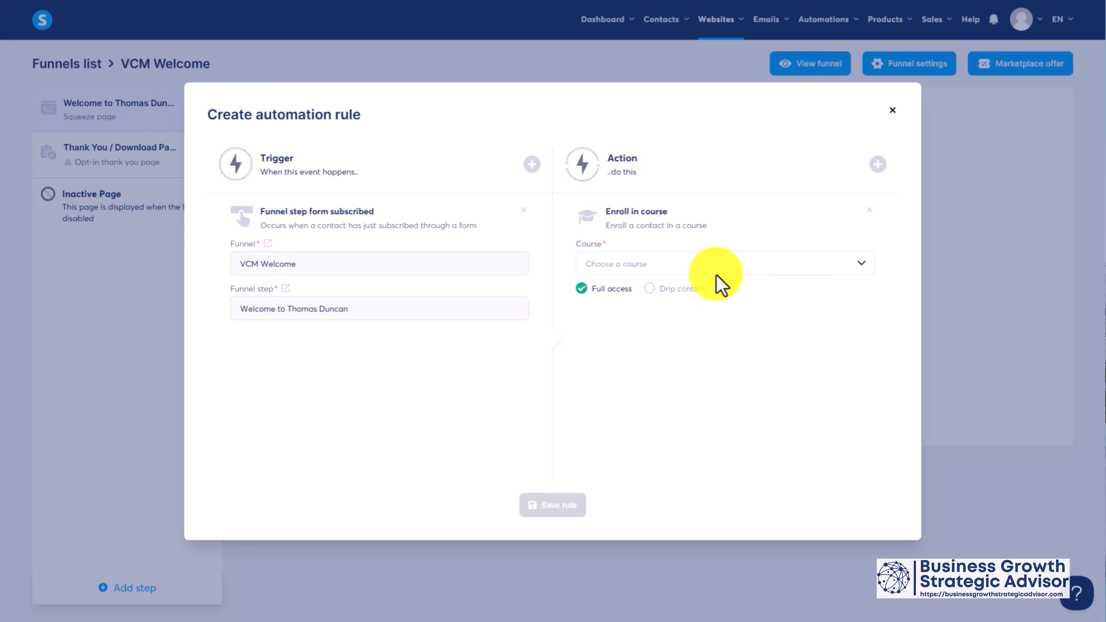
click(658, 264)
click(662, 292)
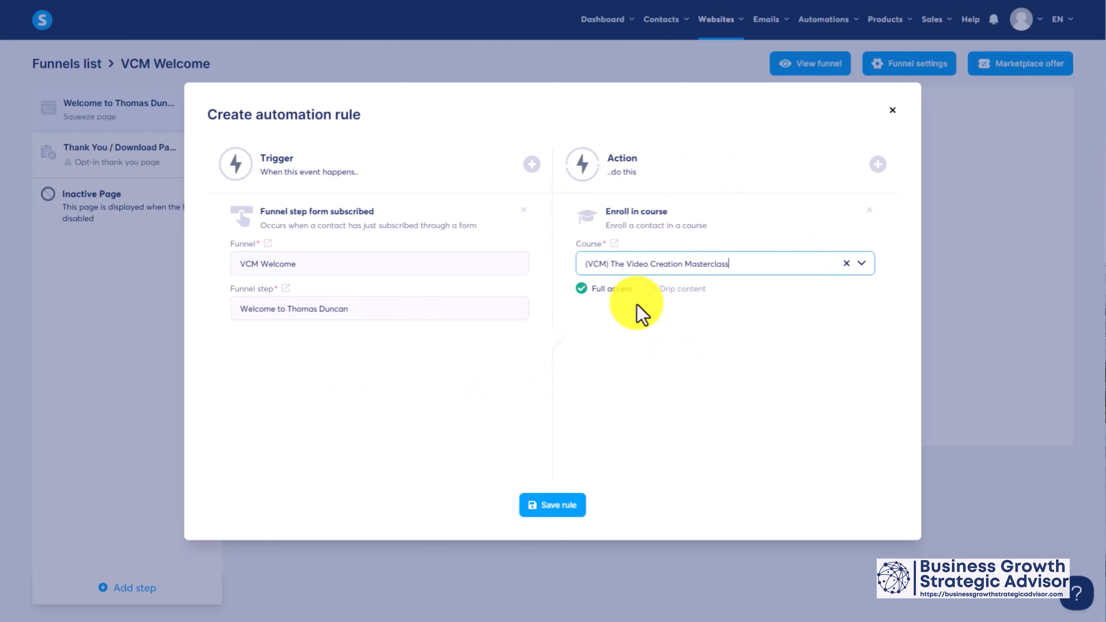
click(554, 508)
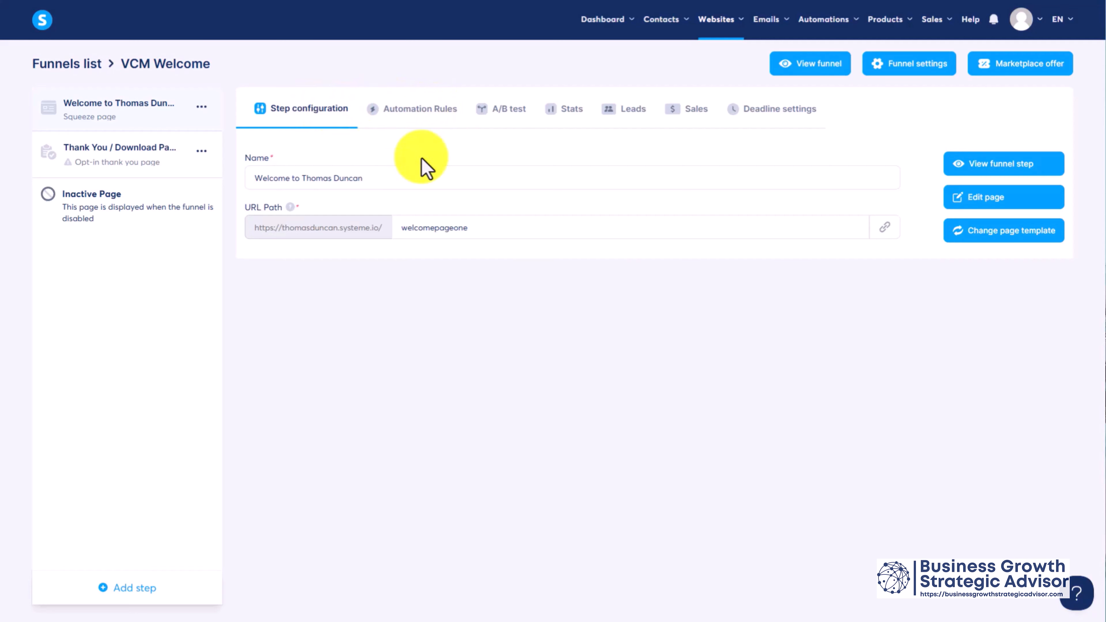
- Replace the squeeze page's template with the navy "Elevate Database Management" template showing a woman in a white blazer
click(978, 237)
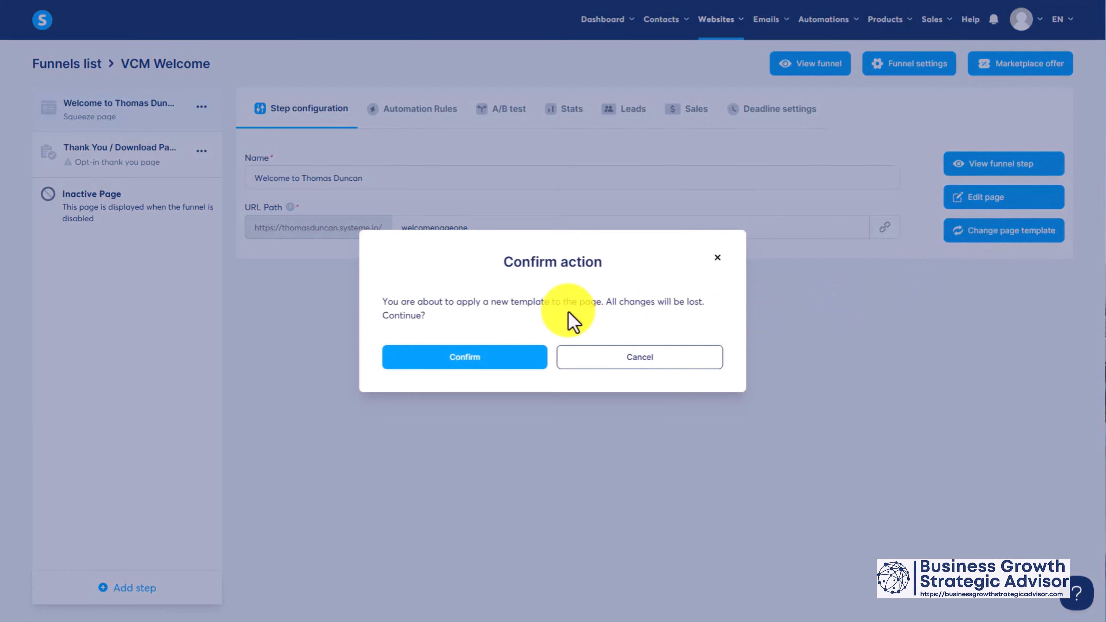
click(461, 358)
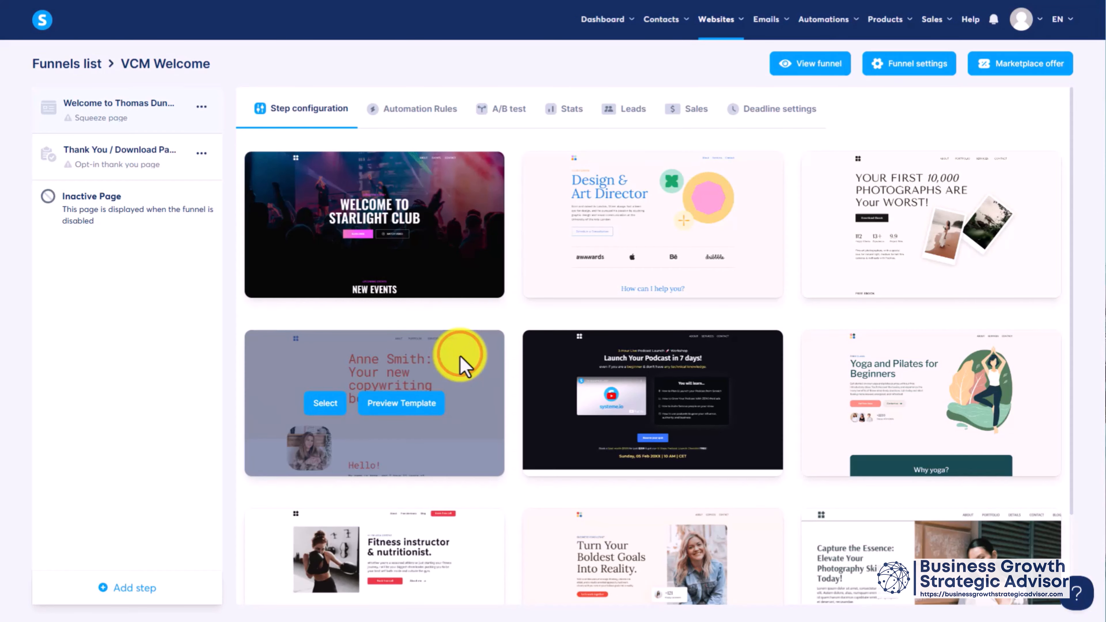
scroll(418, 283, down, 8)
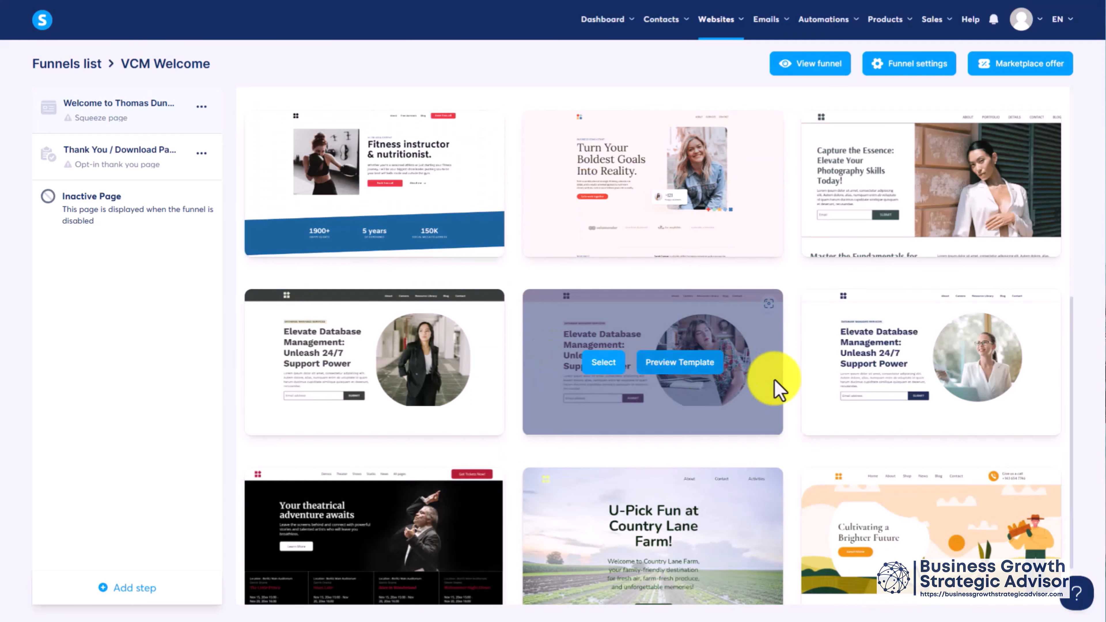
click(875, 367)
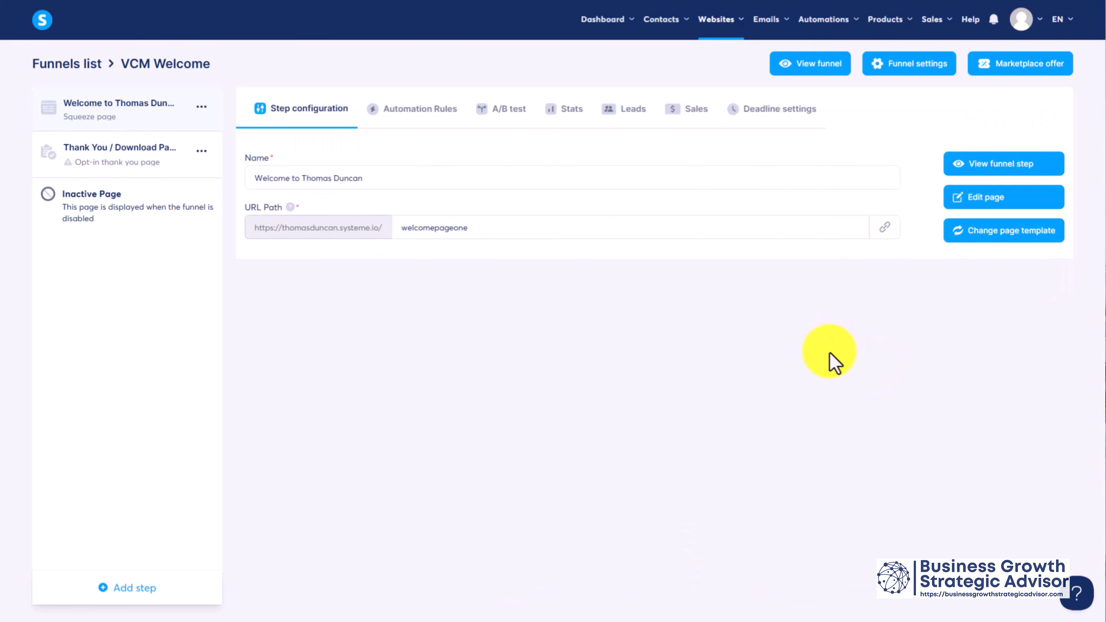
- Open the squeeze page for editing and examine its email address field and Submit button
click(980, 200)
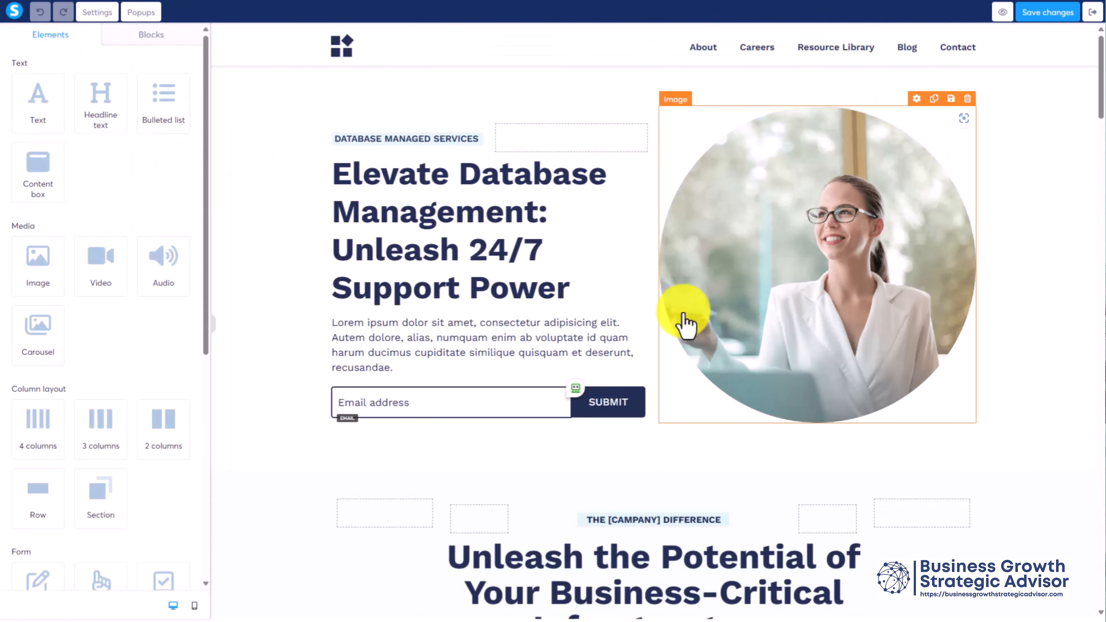
scroll(513, 289, down, 3)
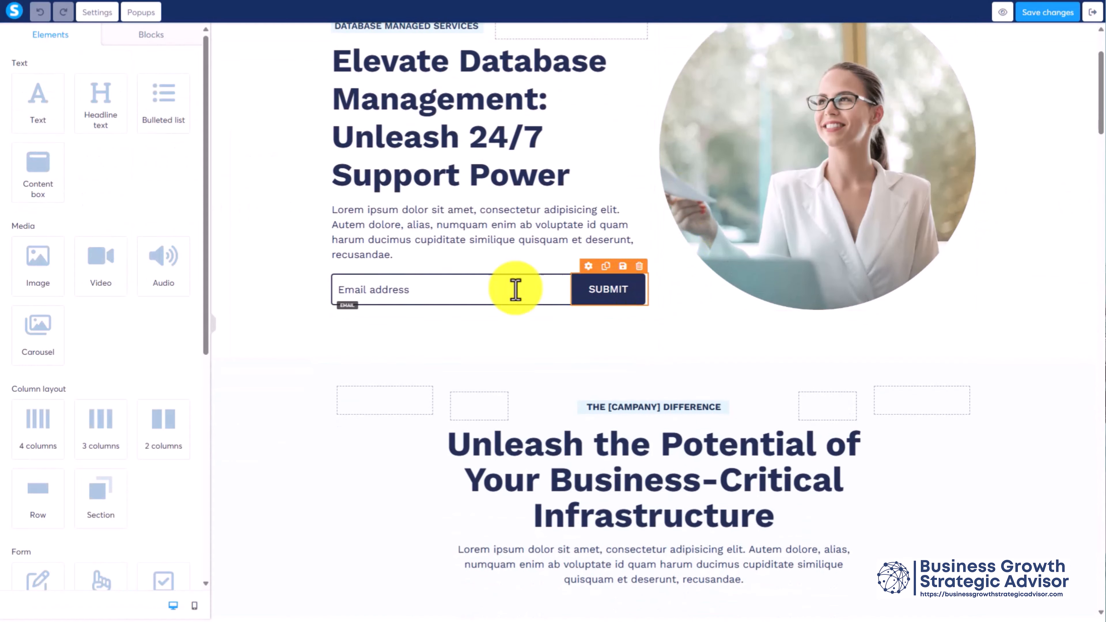
click(425, 295)
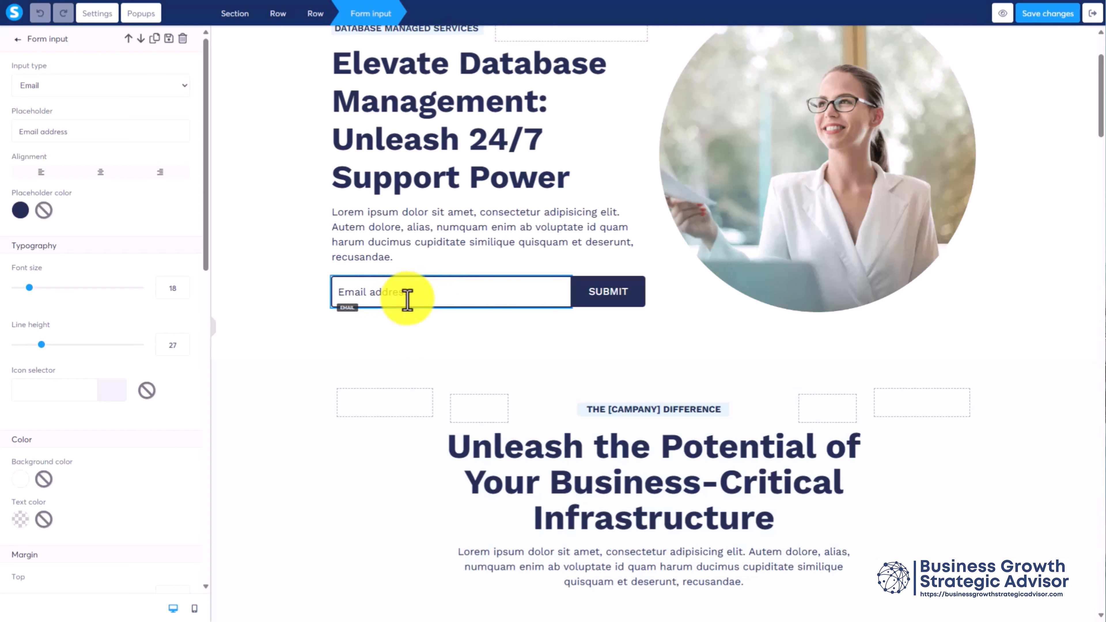
click(604, 301)
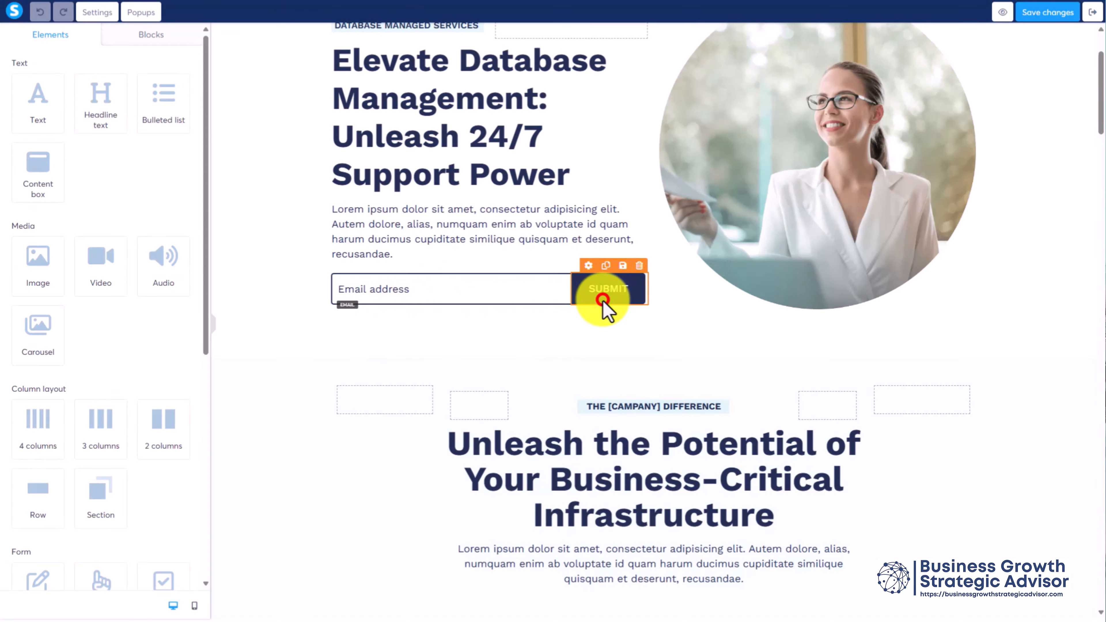
click(603, 302)
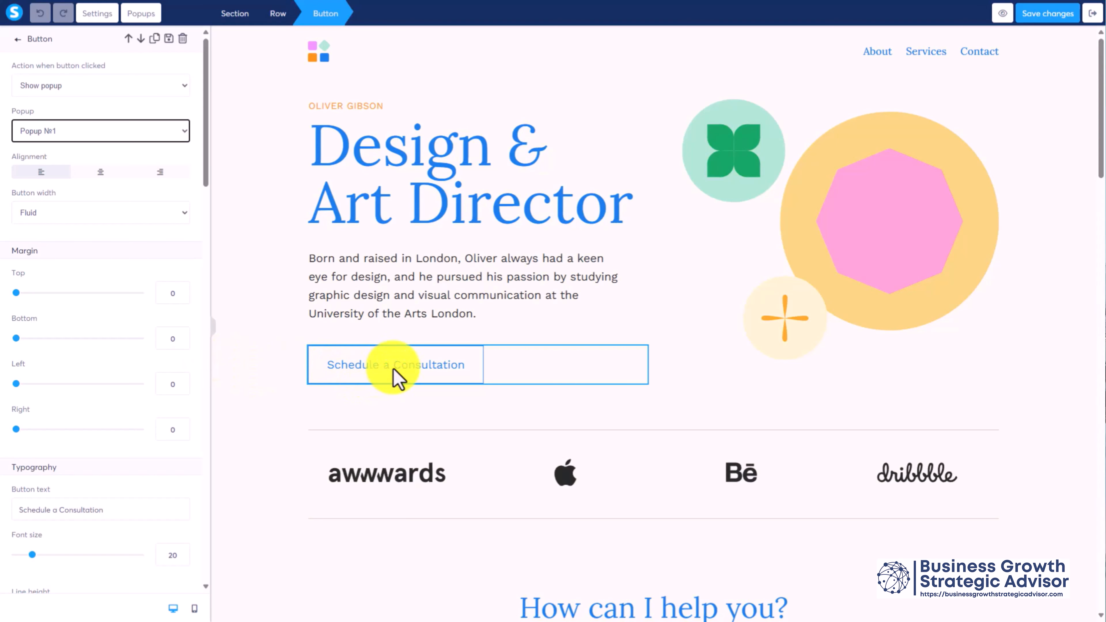
- Review the click actions for the "Schedule a Consultation" button, keeping "Show popup", and add a popup to the page
click(430, 364)
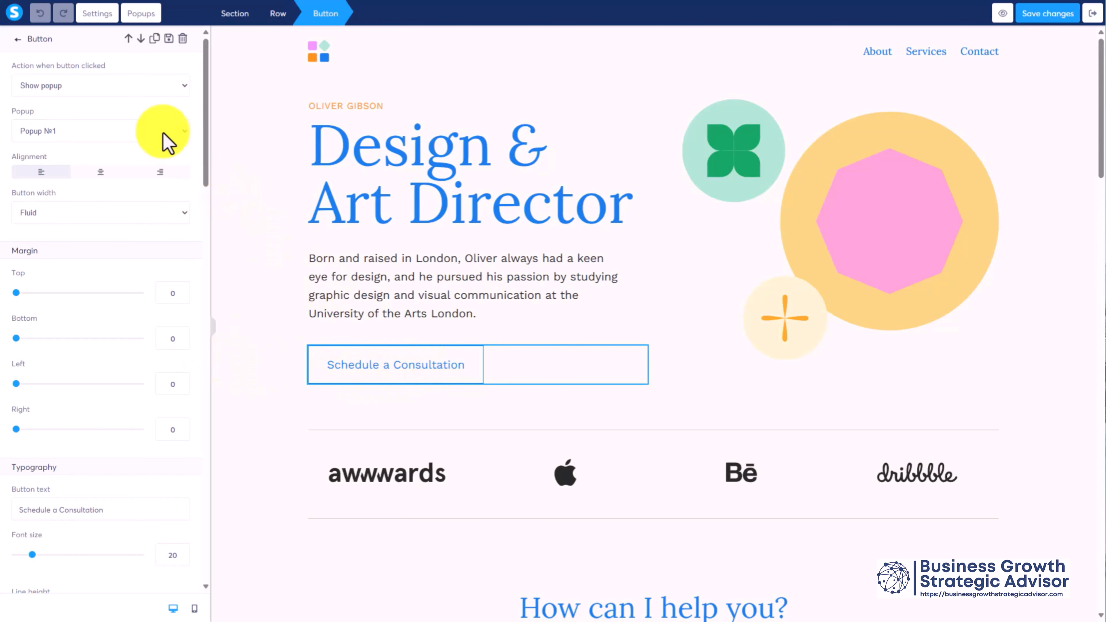
click(184, 86)
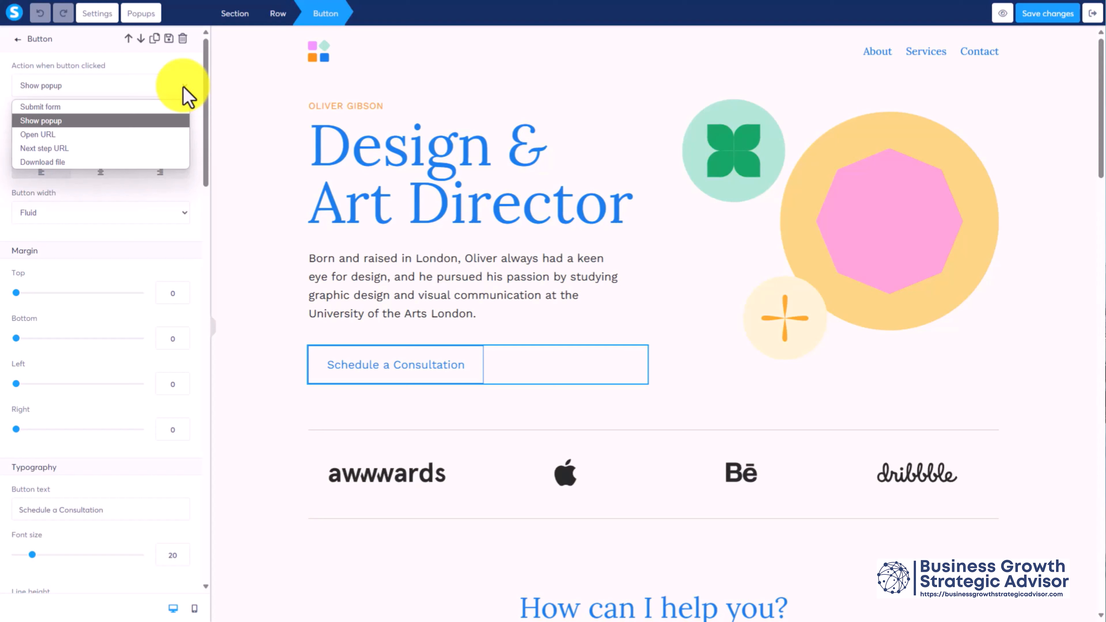
click(183, 87)
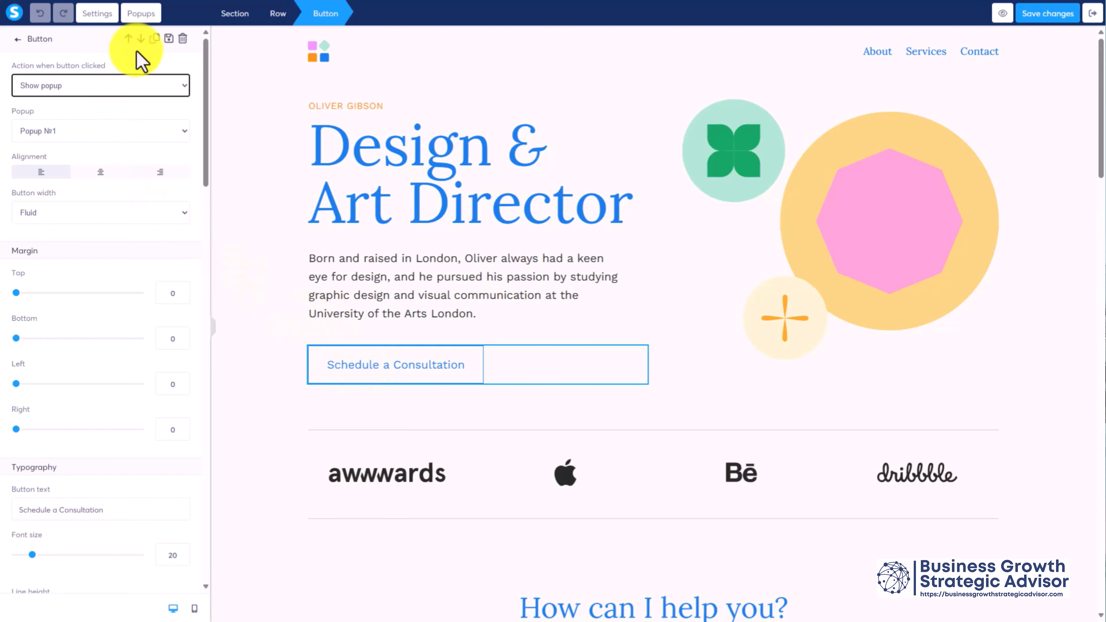
click(145, 21)
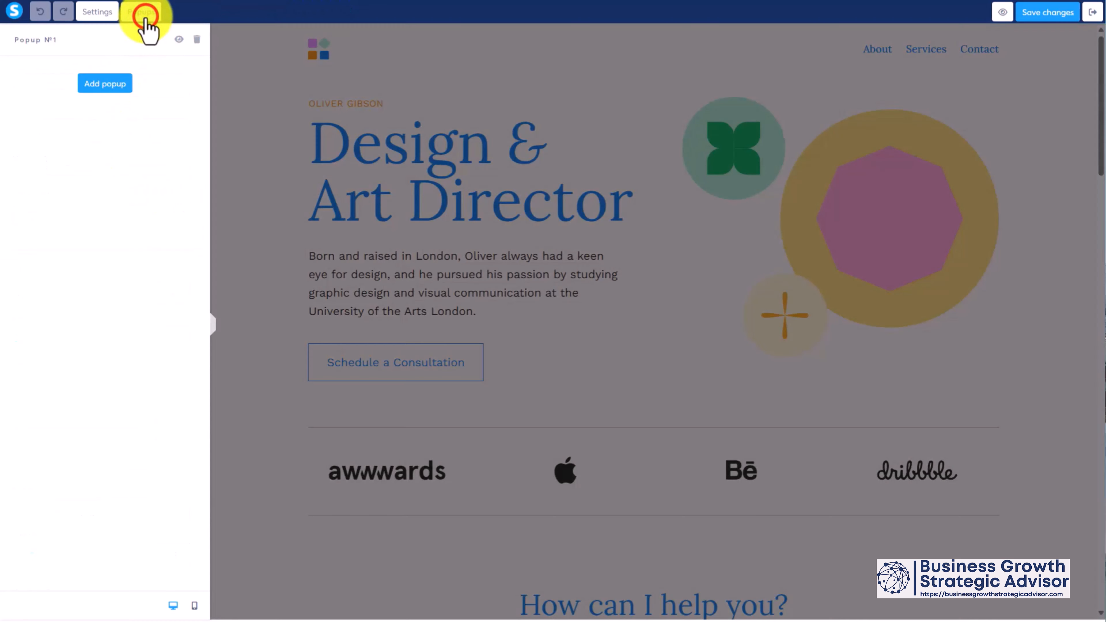
click(106, 82)
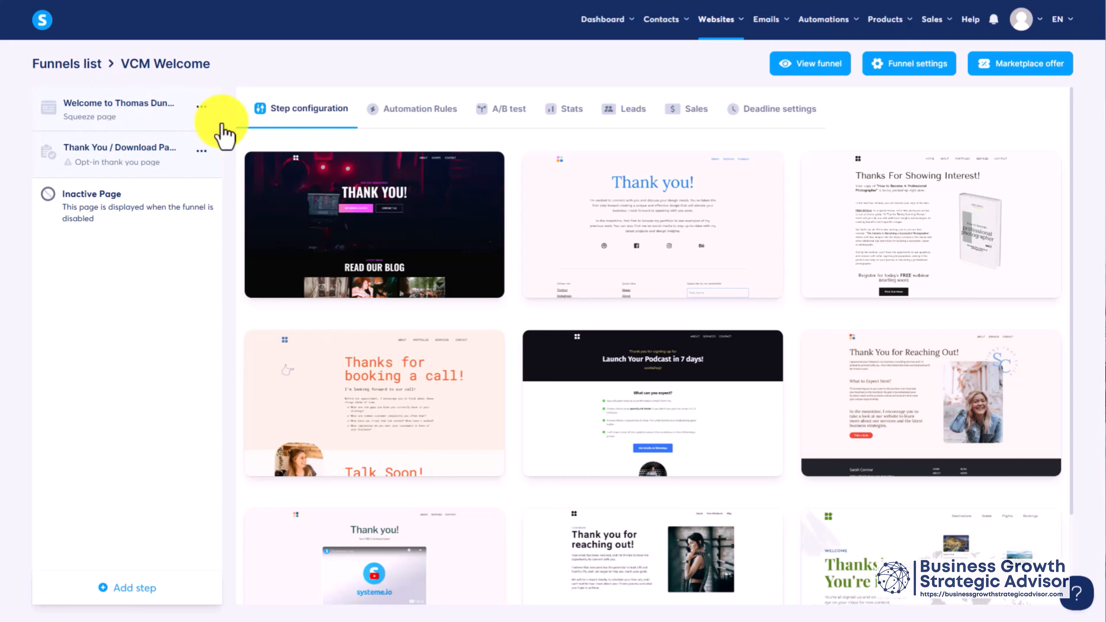
- Apply the light pink "Thank you!" template with the blue heading to the thank-you page, and open it for editing
mouse_move(548, 192)
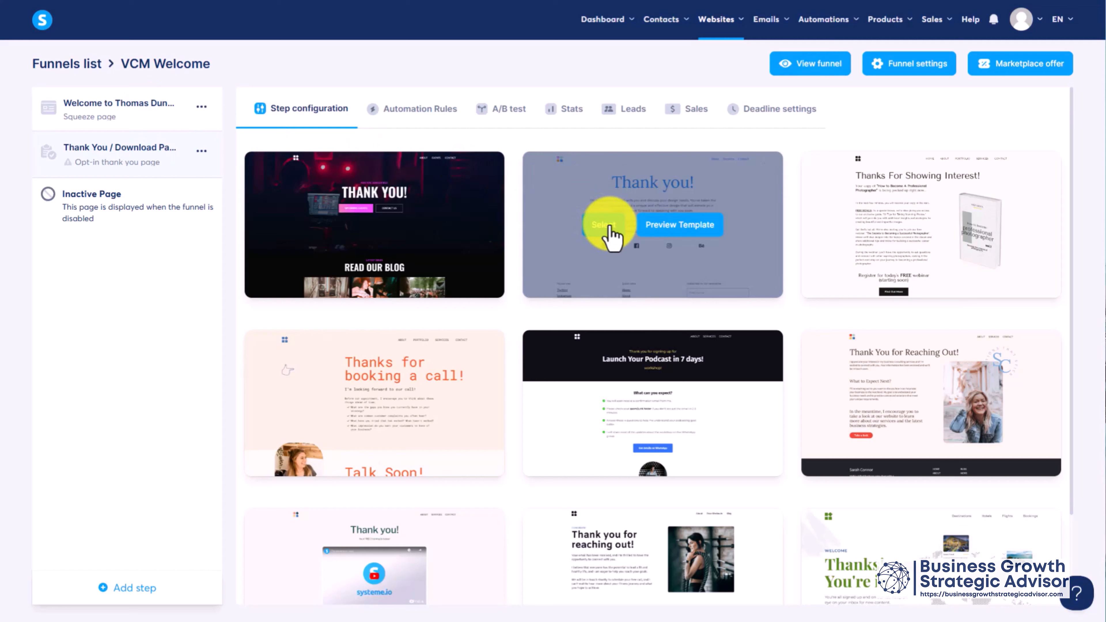
click(608, 228)
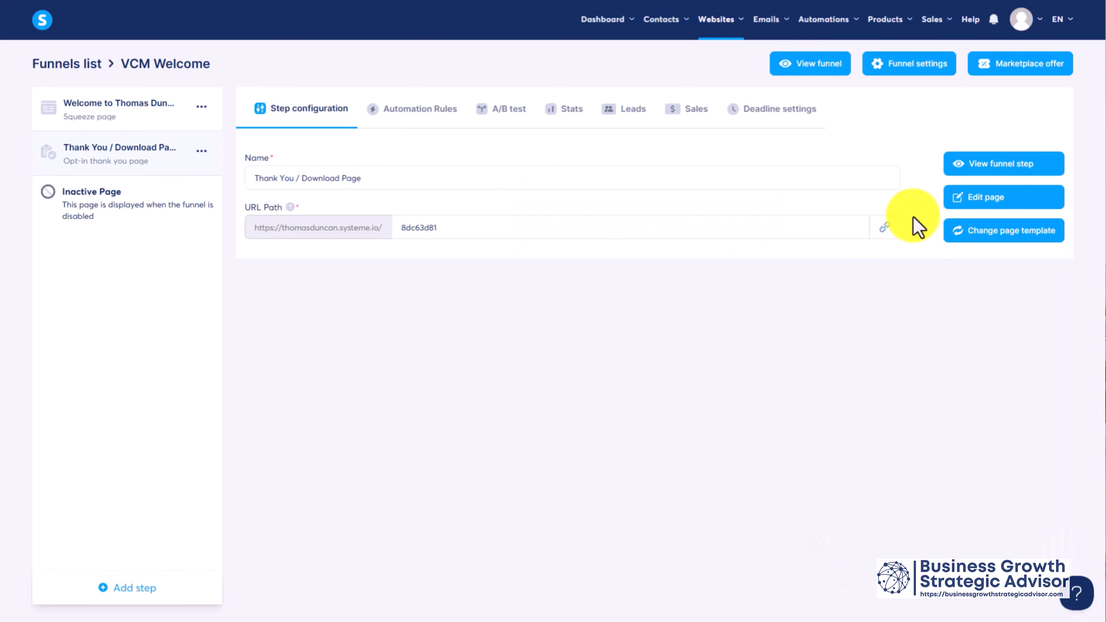
click(980, 205)
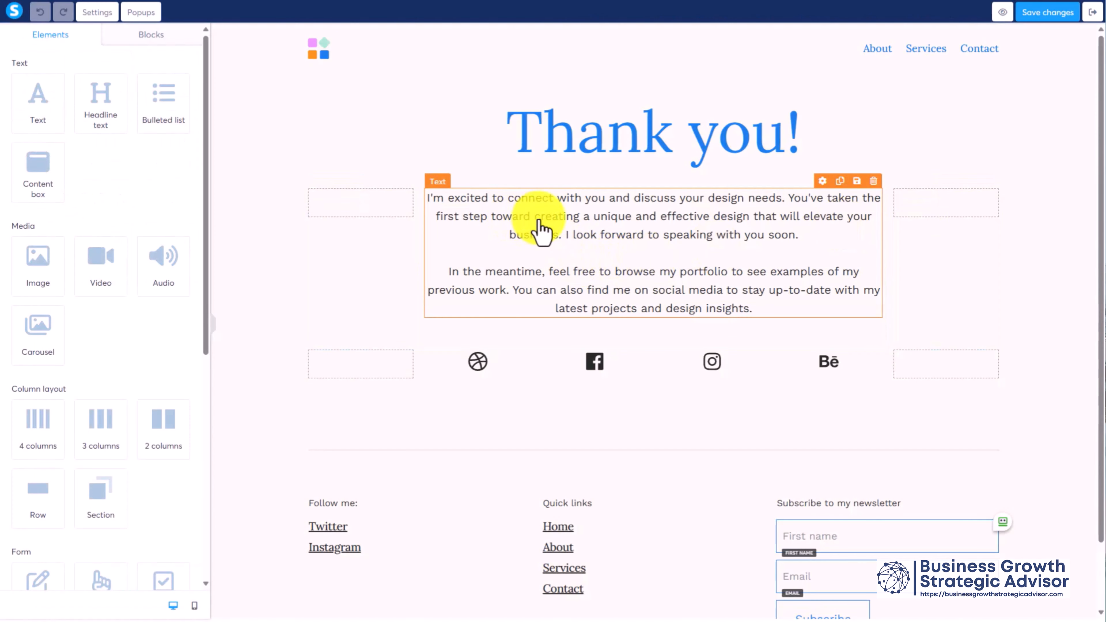
- Delete the footer row containing the follow links, quick links and newsletter form, and the "Built with systeme.io" text
click(541, 227)
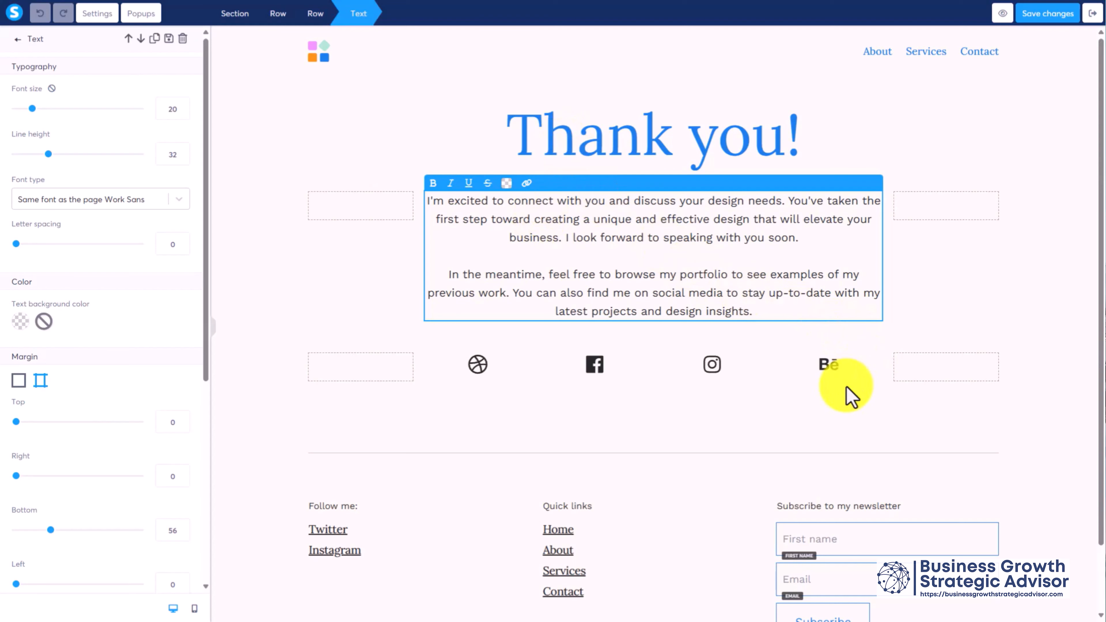
scroll(781, 311, down, 1)
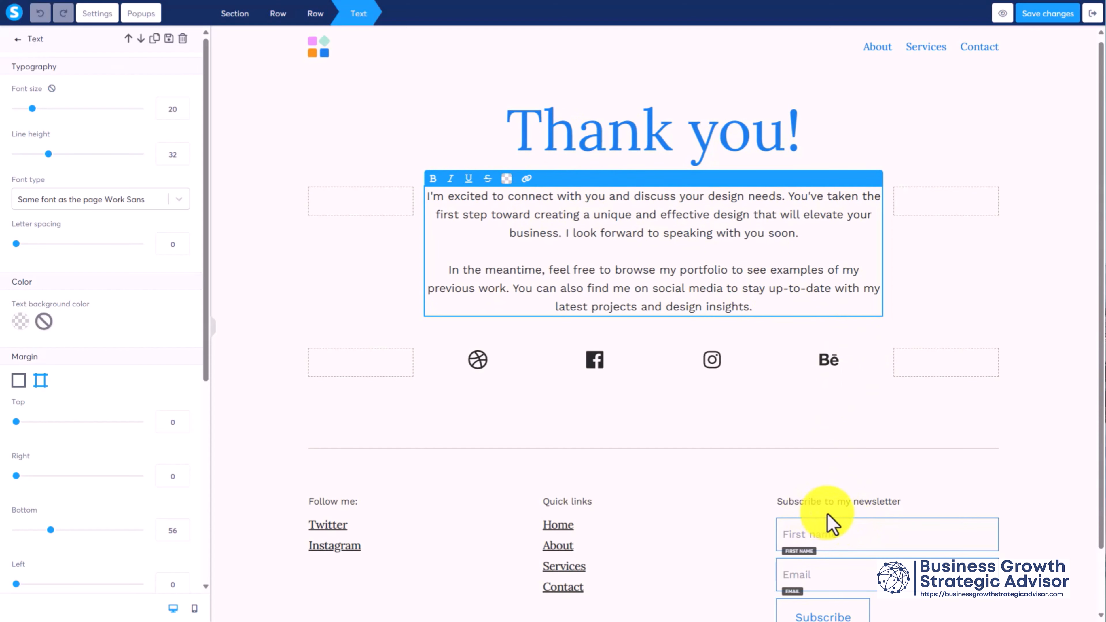
click(990, 439)
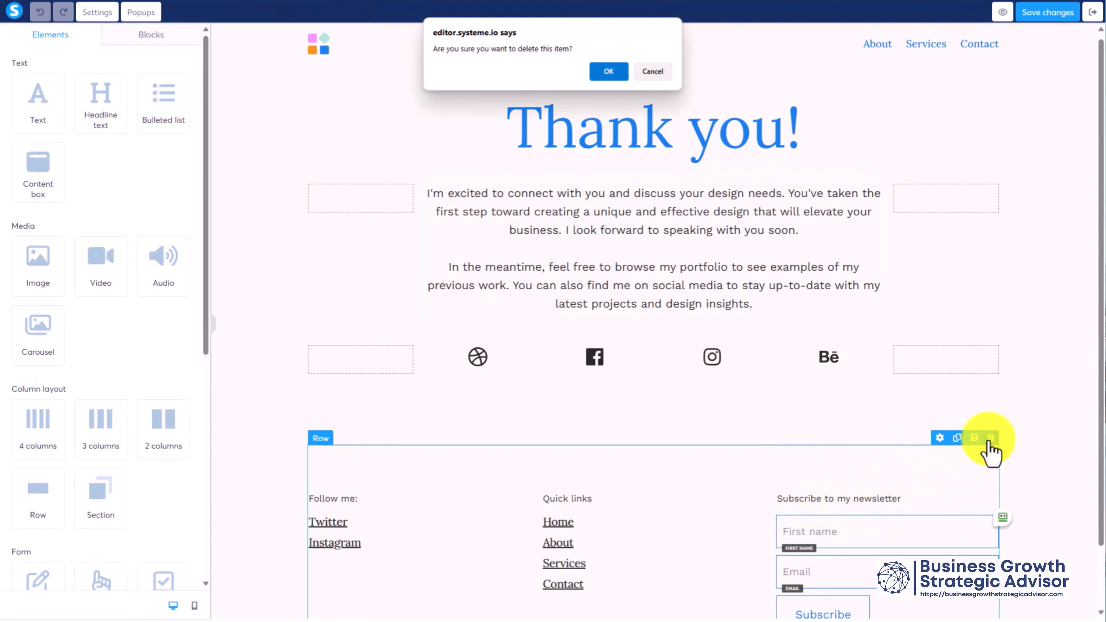
click(613, 74)
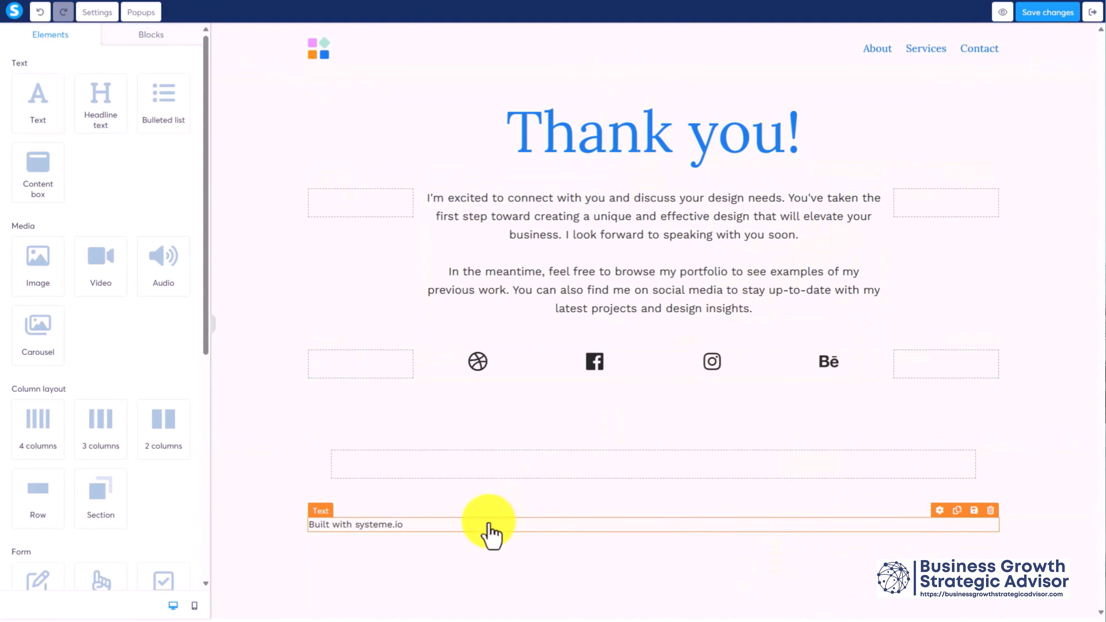
click(991, 510)
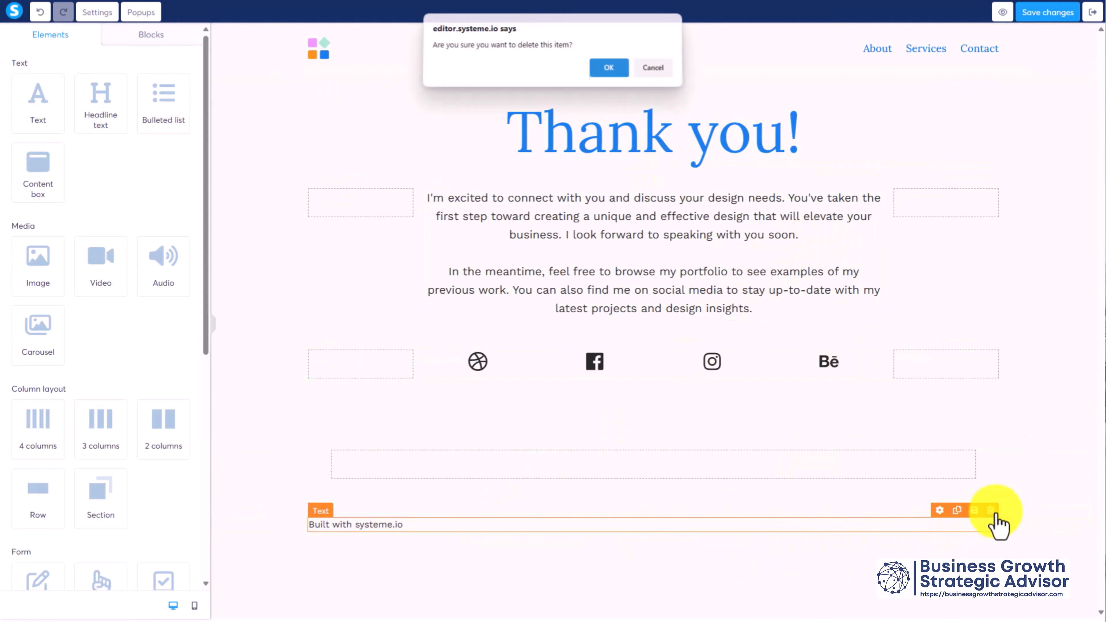
click(606, 70)
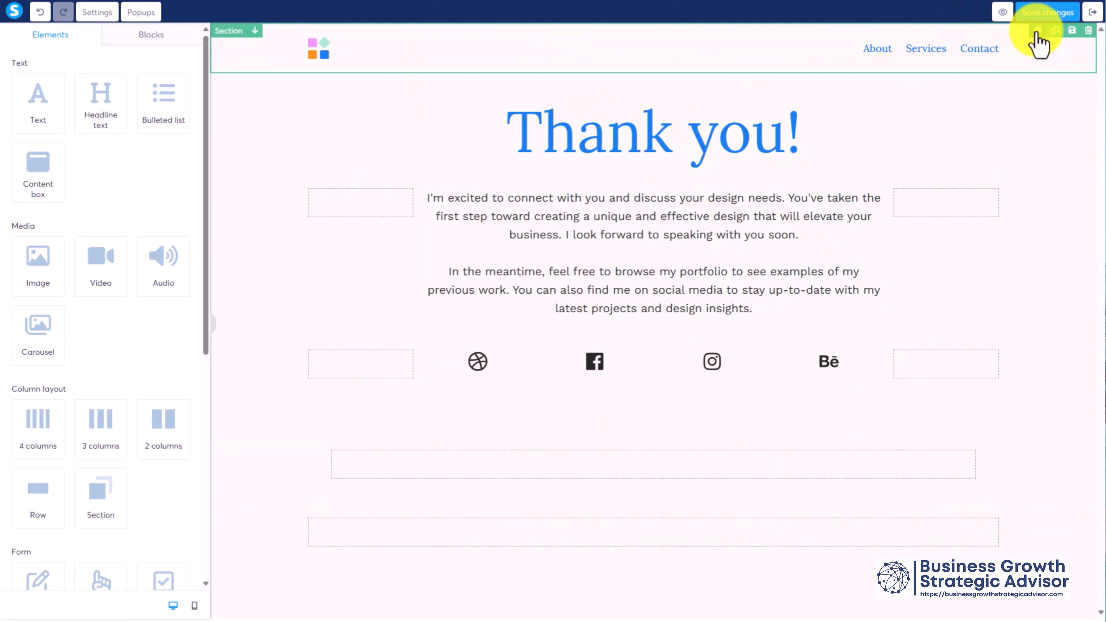
- Delete the header section with the logo and navigation links from the thank-you page, and save the page
click(1088, 32)
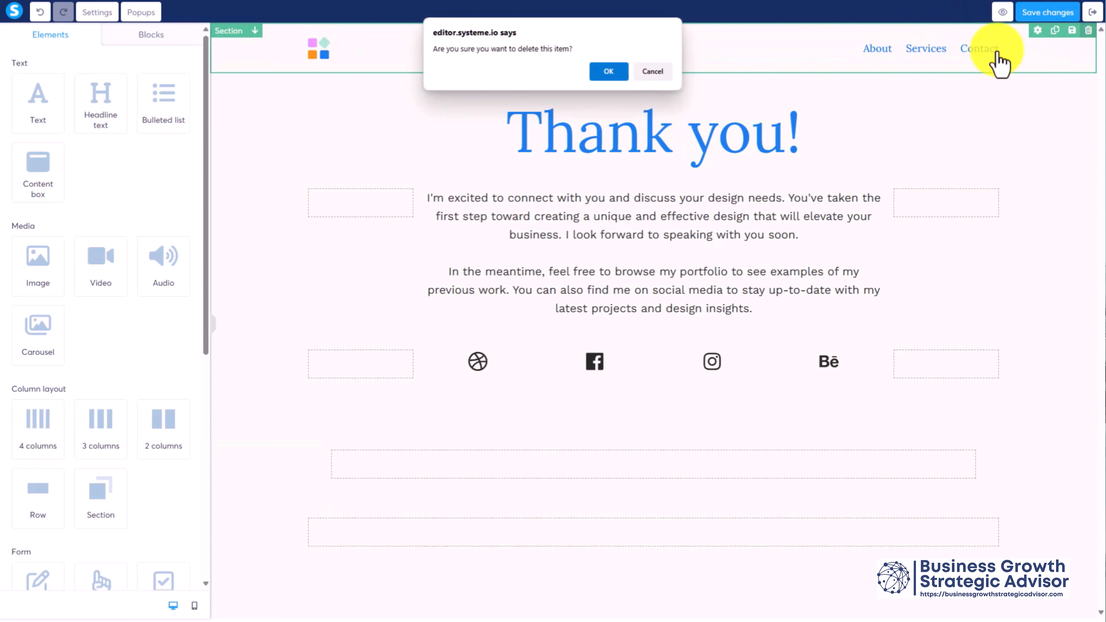
click(593, 77)
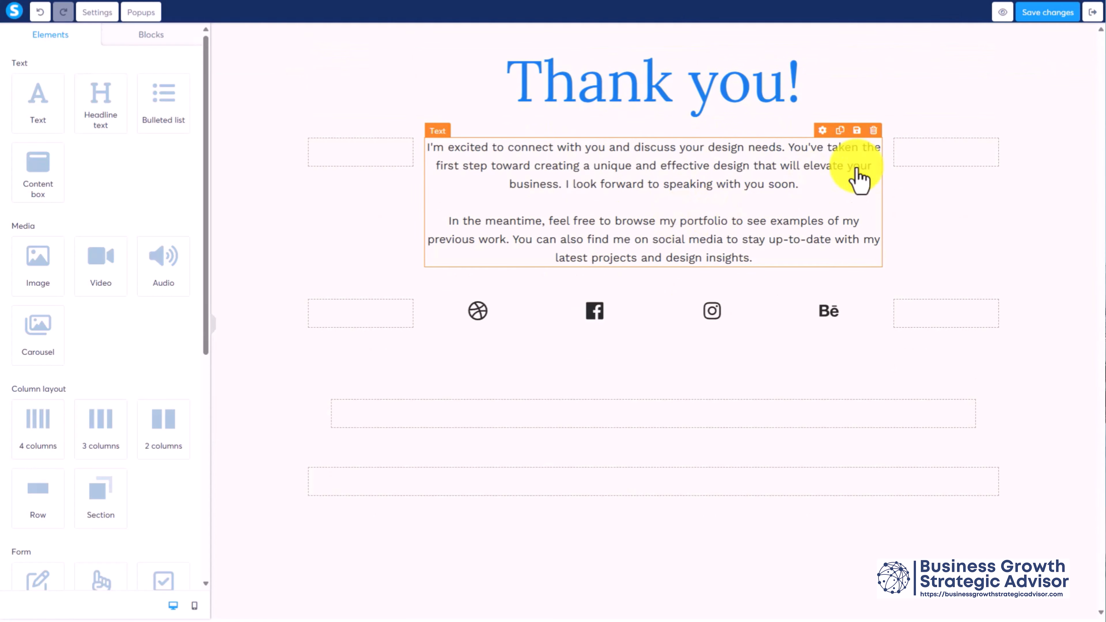
click(1045, 12)
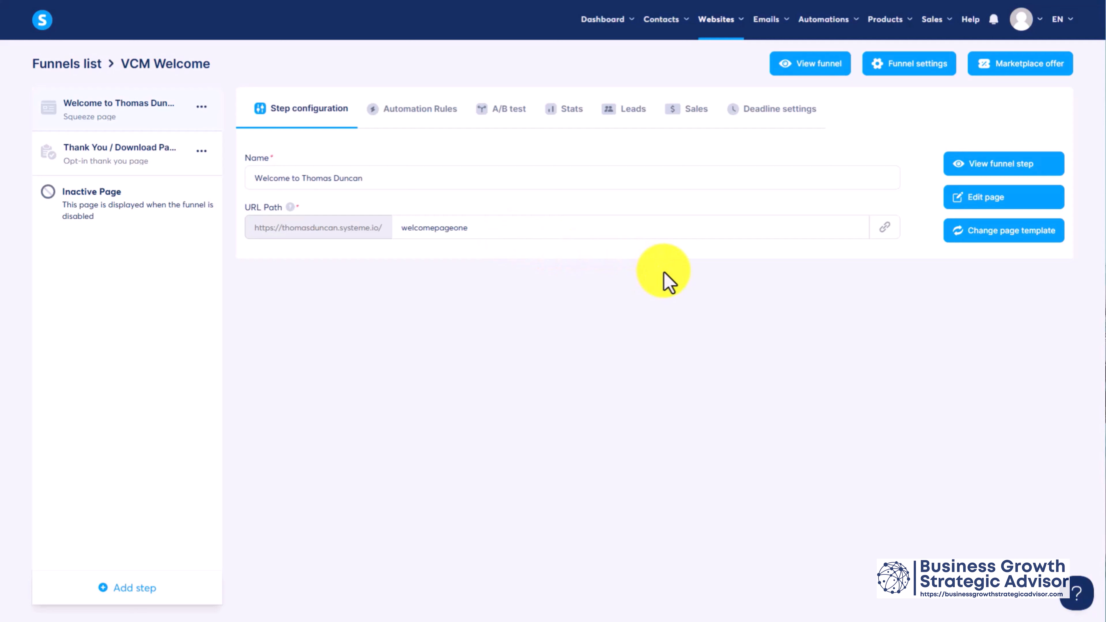
- Copy the welcome squeeze page's URL and open the "Video Creation Masterclass Live" digital store
click(883, 228)
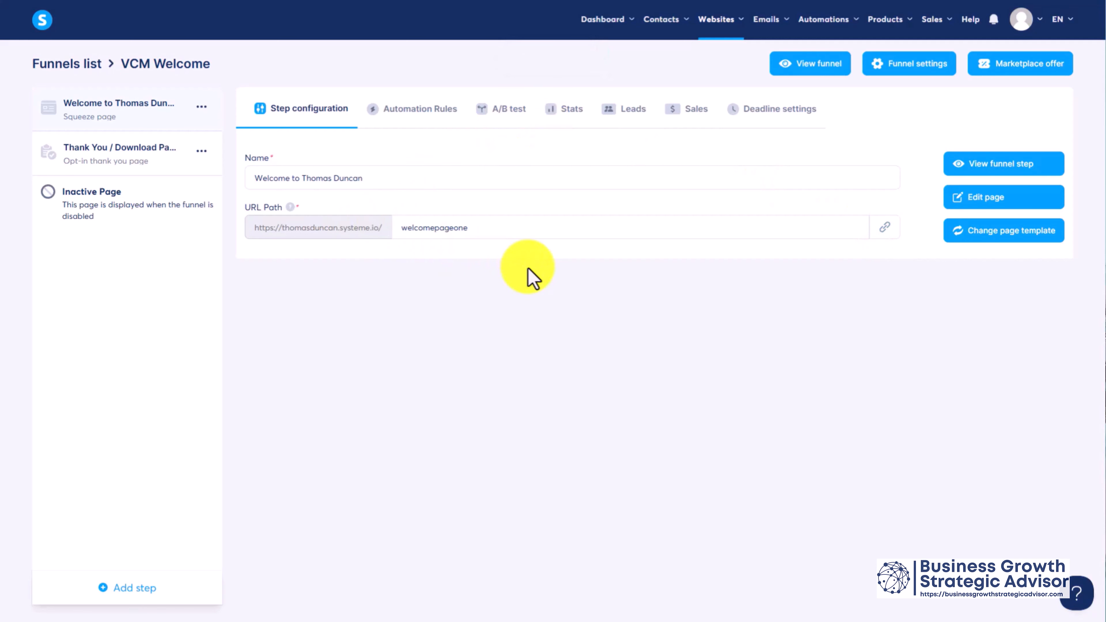
mouse_move(721, 24)
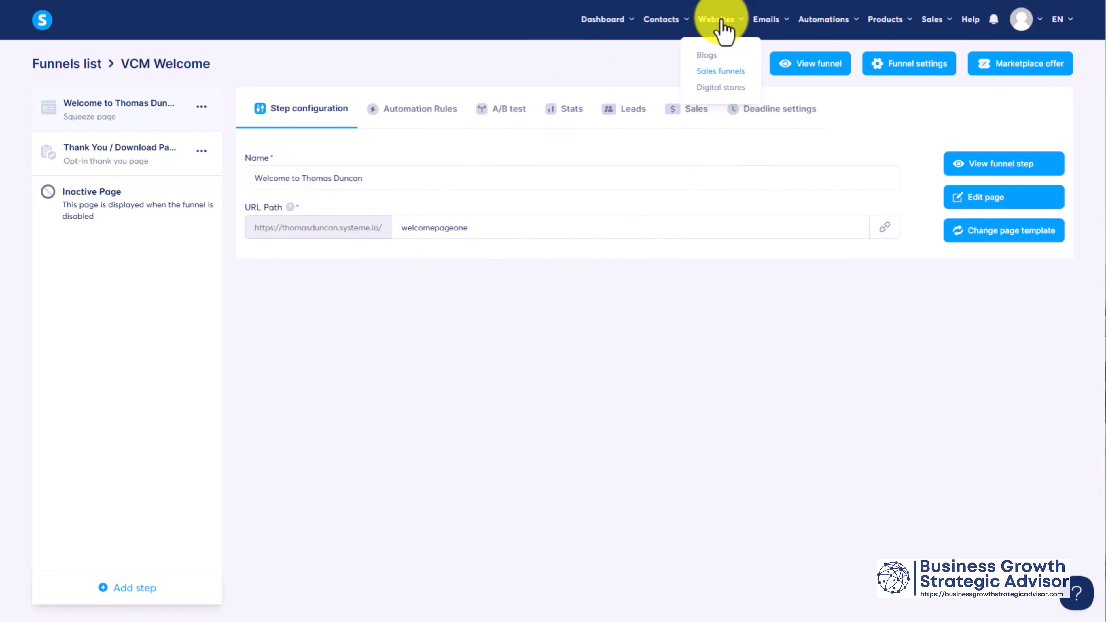
click(724, 89)
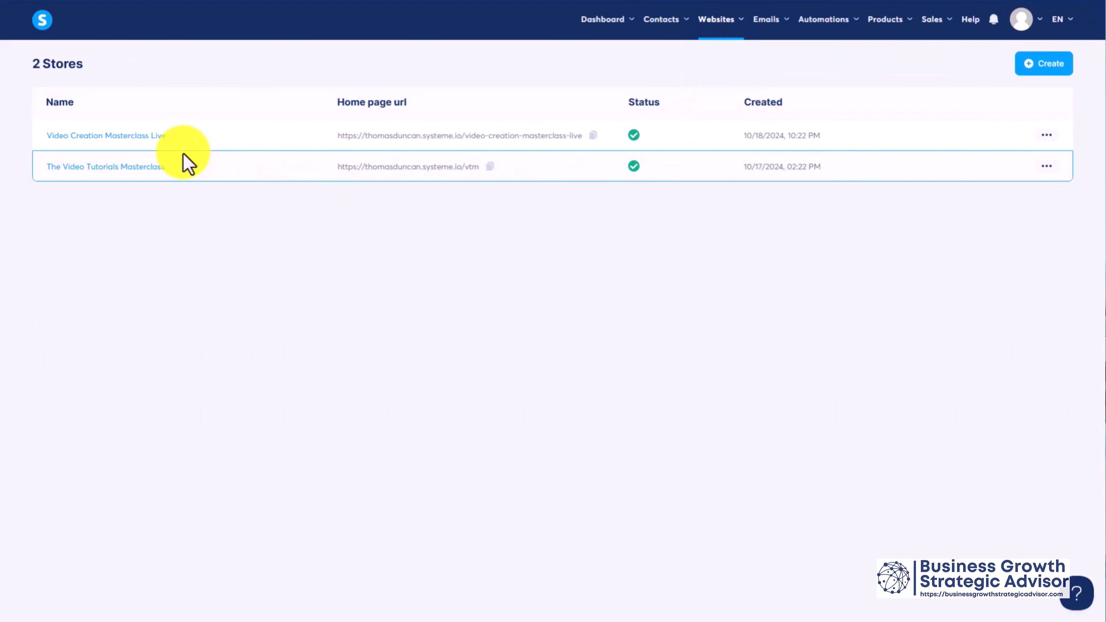
click(150, 136)
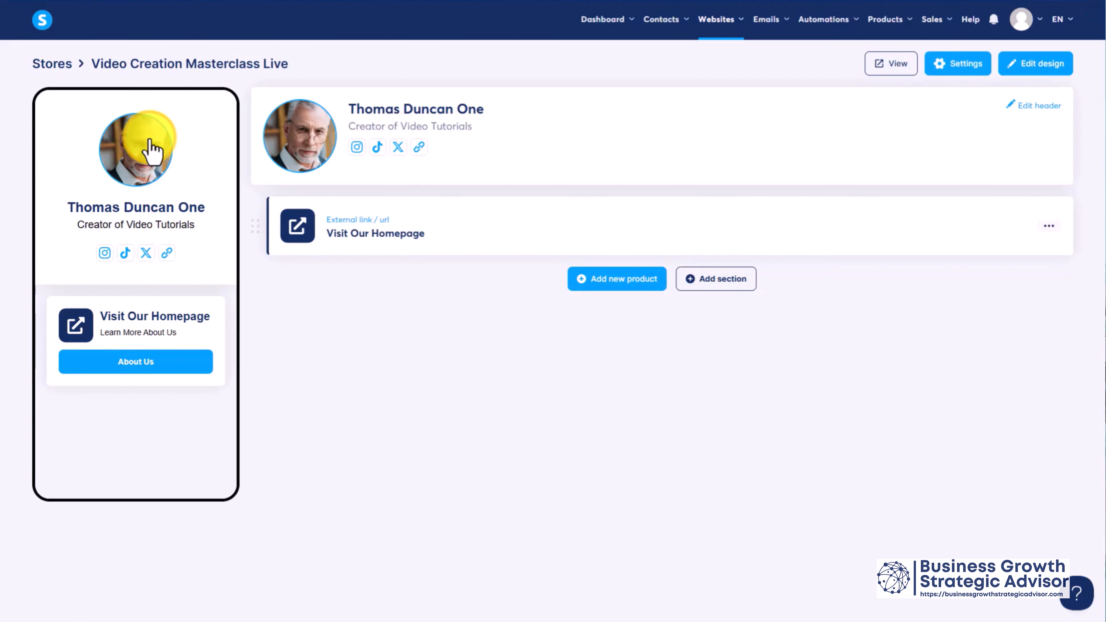
- Add an external link titled "Get Our Welcome Course", button "Grab the Course", subtitle "Submt Your Contact Details to Get the Course", using the copied squeeze page URL
click(584, 281)
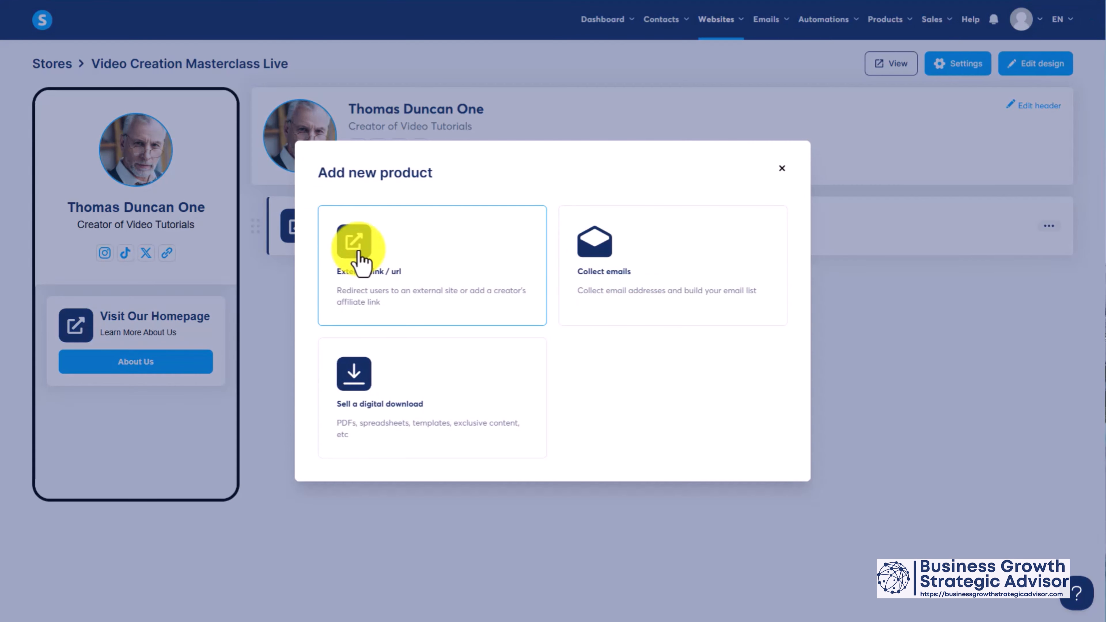
click(359, 258)
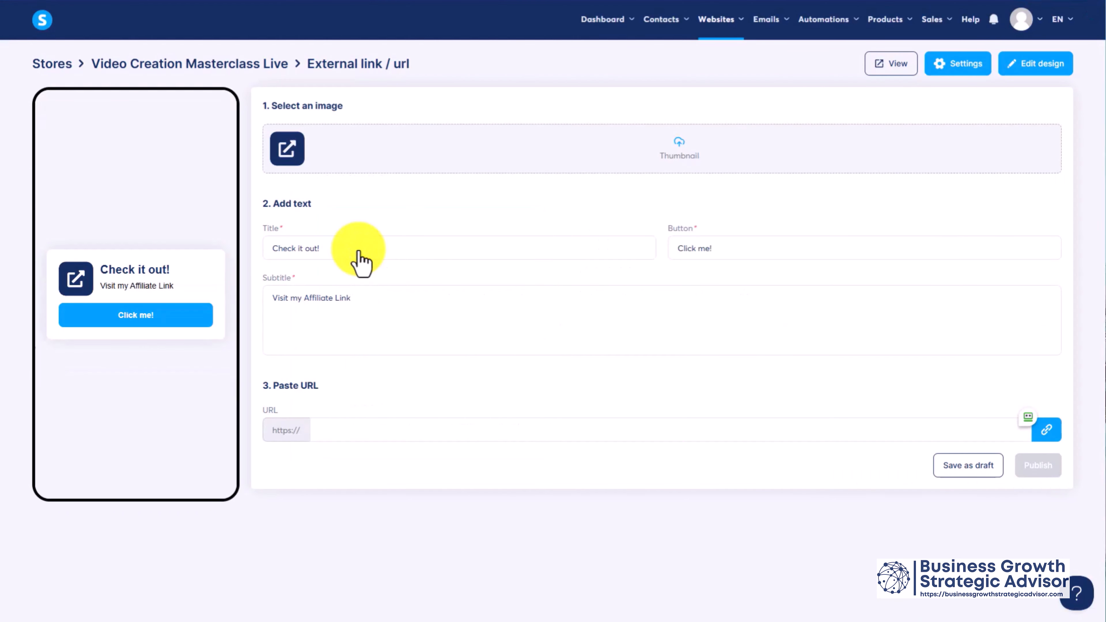
click(366, 429)
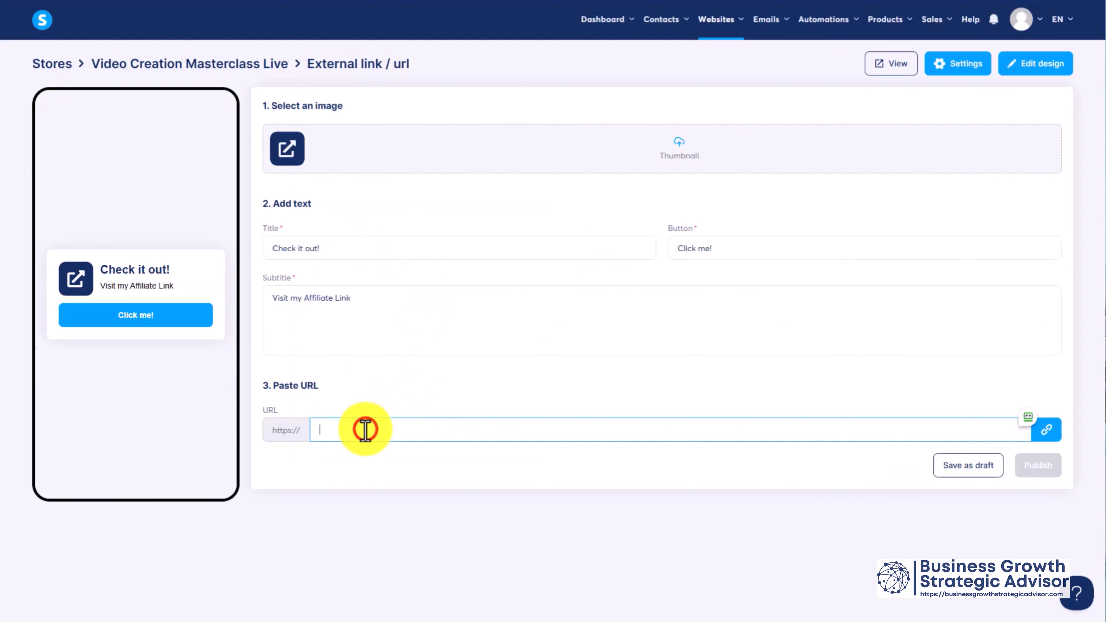
key(ctrl+v)
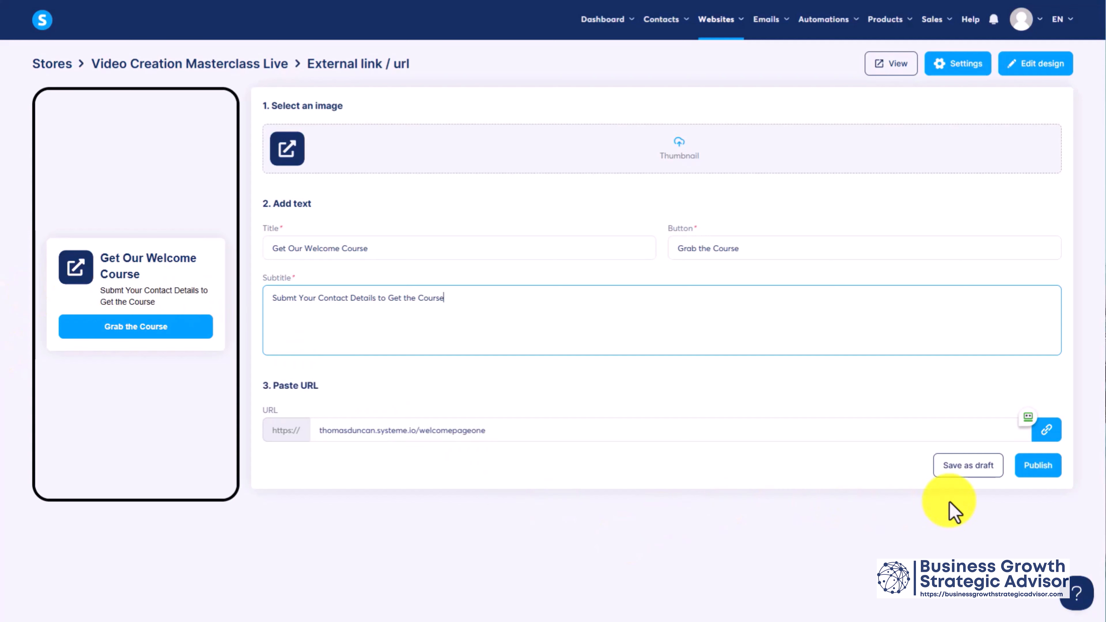
- Publish the "Get Our Welcome Course" link to the digital store and view the live store page
click(1038, 467)
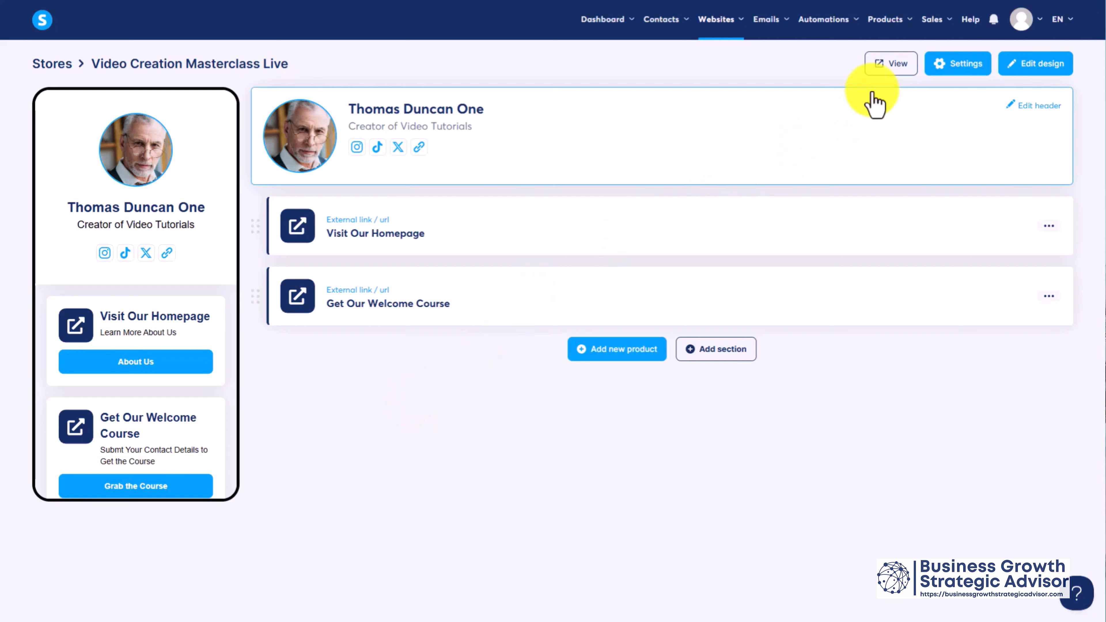
click(884, 71)
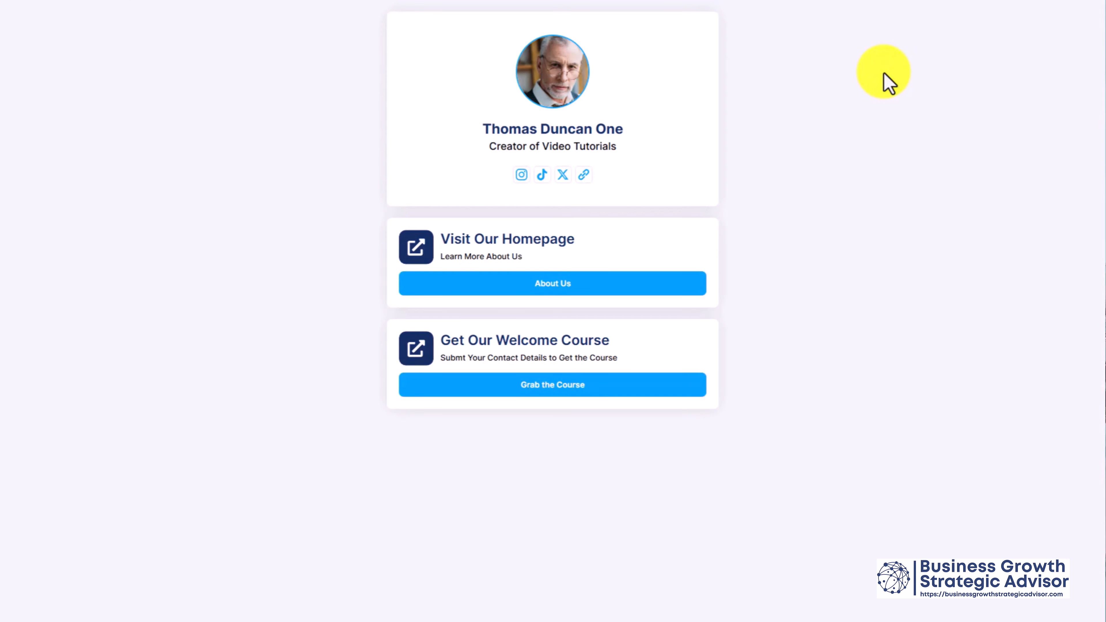